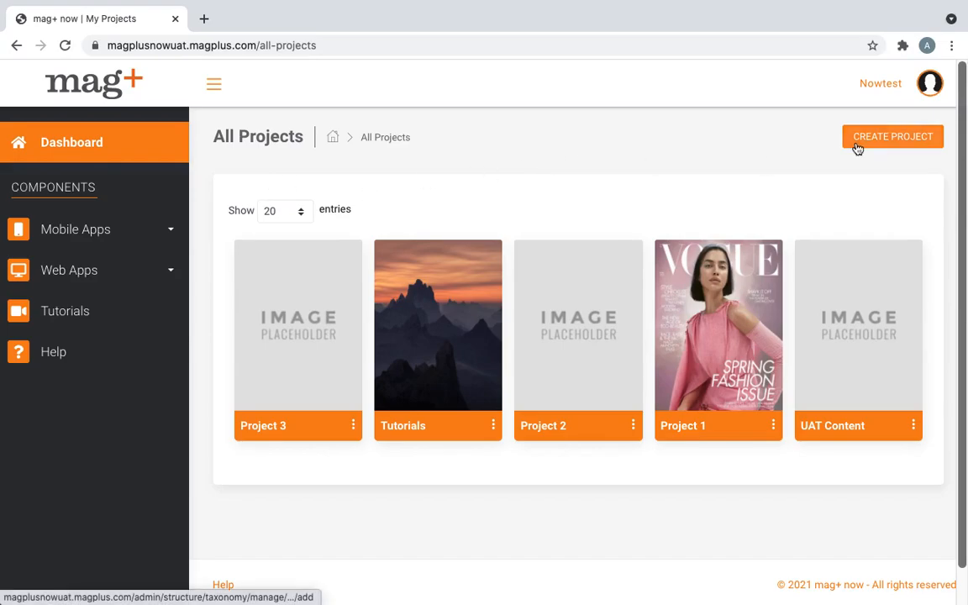
Start a new project and choose the Unsplash JPG from the Previous 7 Days group in Downloads as its image
scroll(871, 469, "down", 2)
scroll(897, 329, "up", 2)
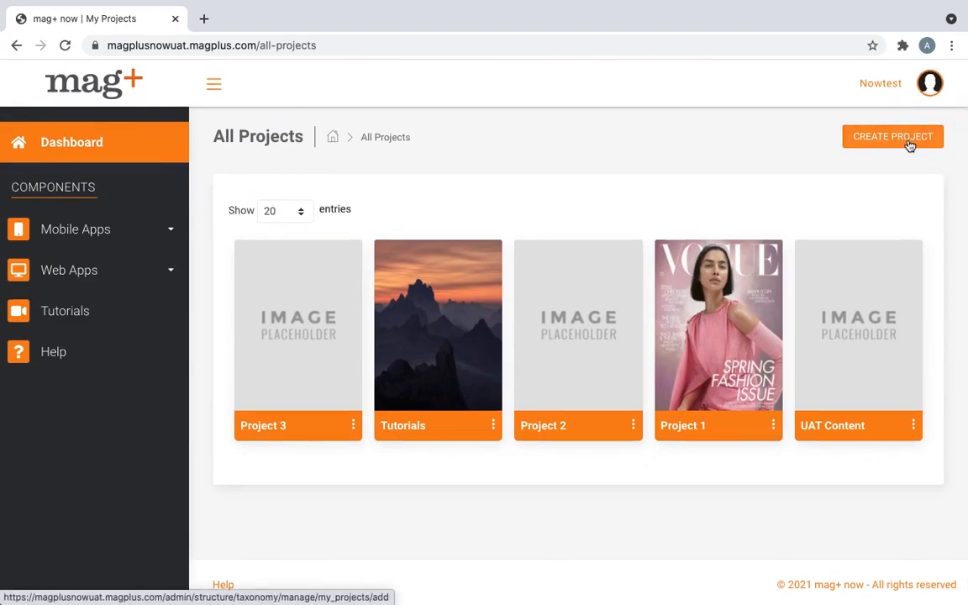
left_click(910, 145)
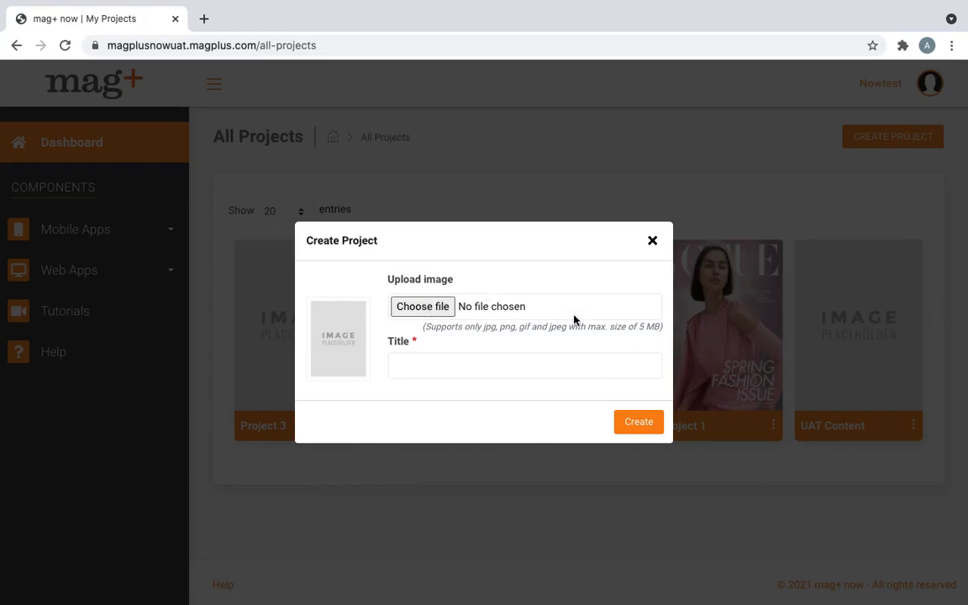
left_click(427, 308)
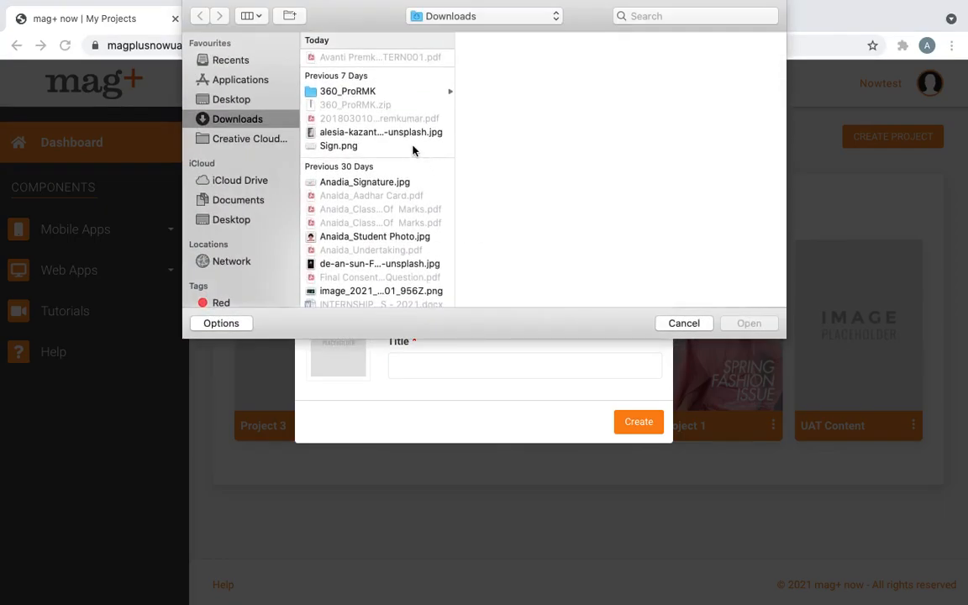
left_click(374, 131)
left_click(761, 325)
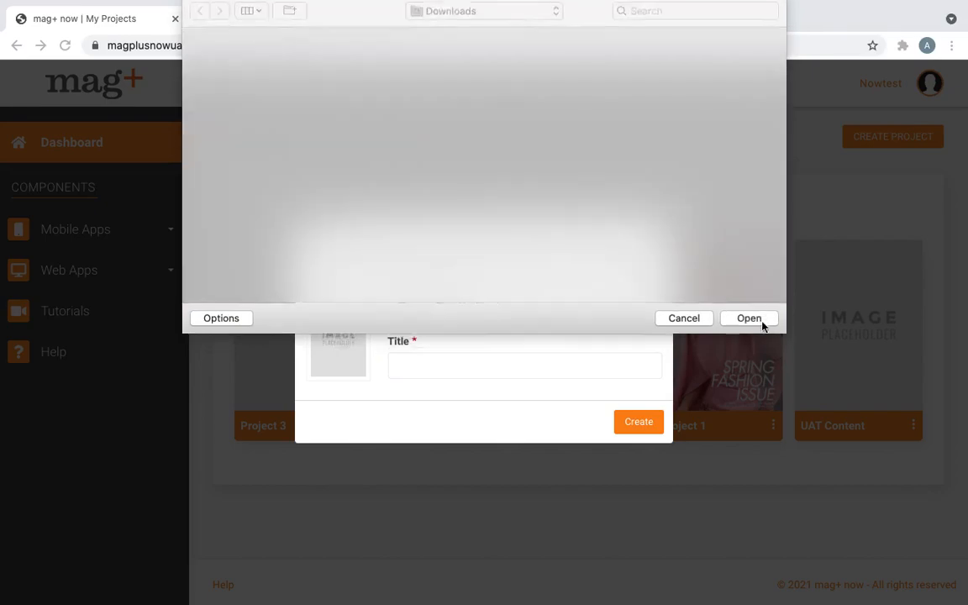
Title the new project "My Project" and create it
left_click(570, 360)
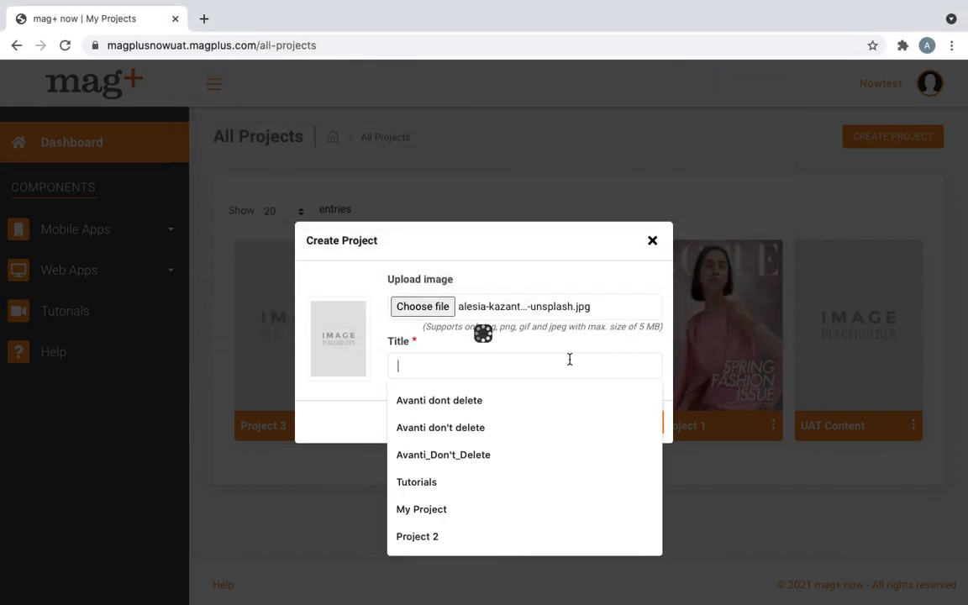
type("My Project")
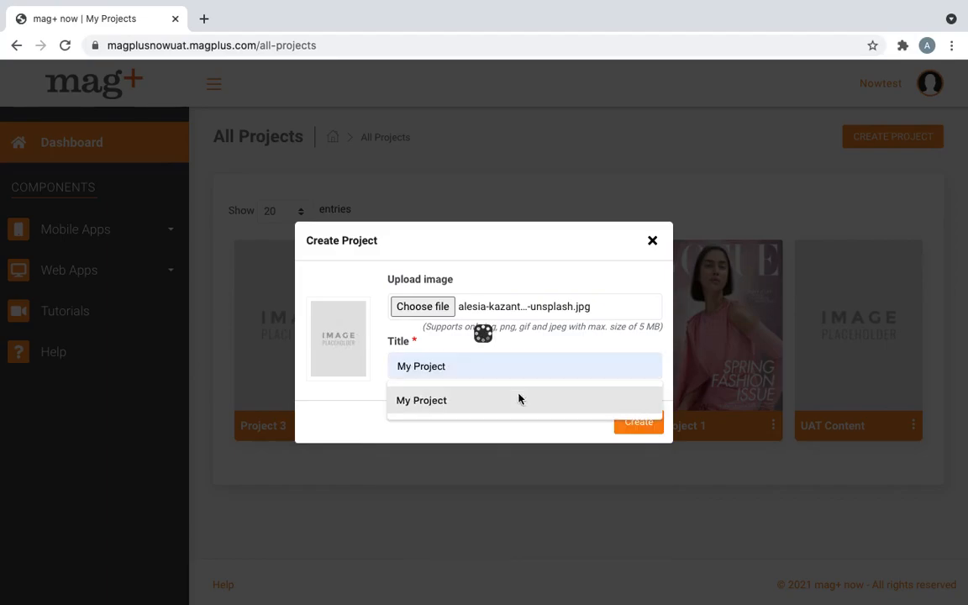
left_click(519, 400)
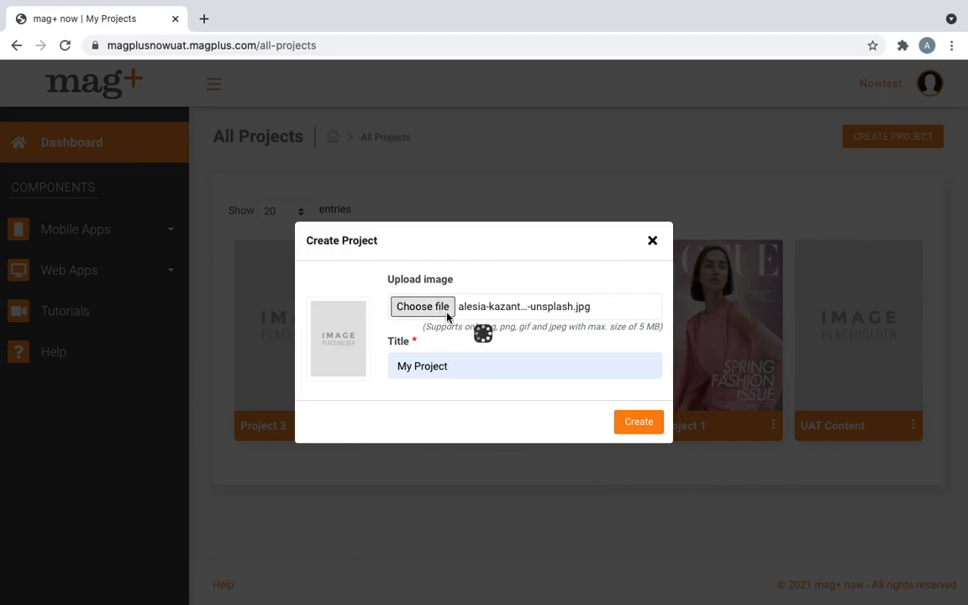
left_click(641, 435)
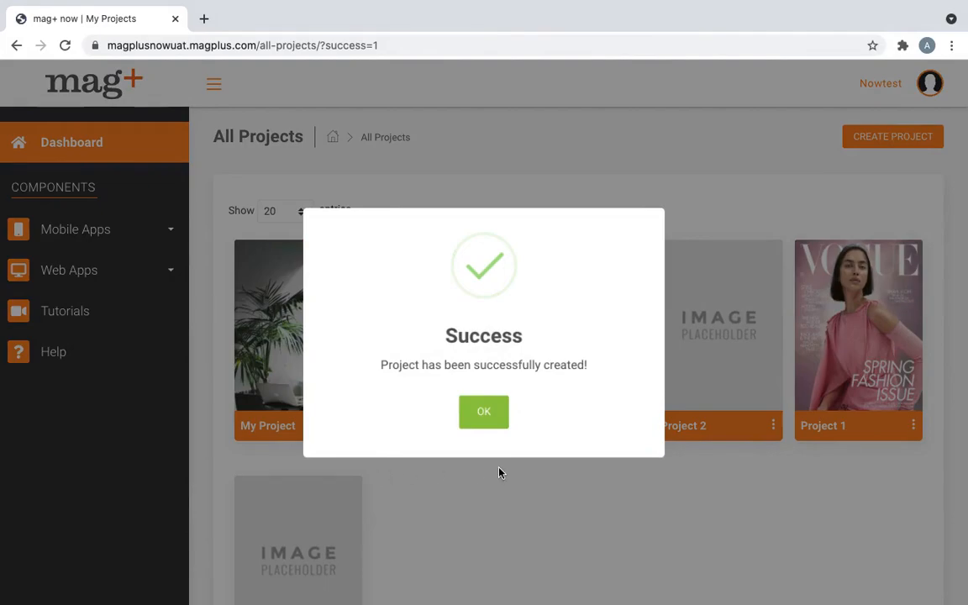
left_click(486, 413)
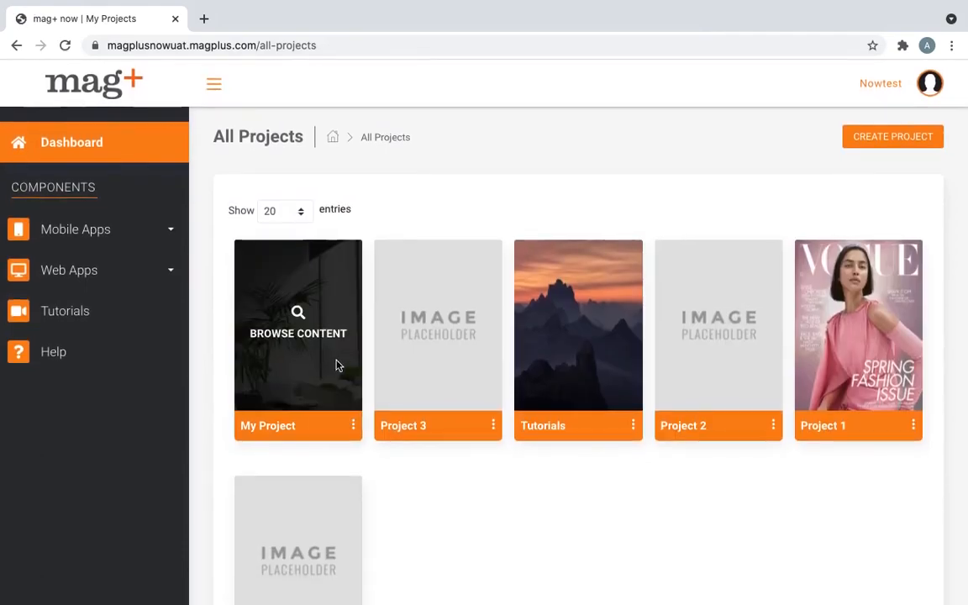
Browse the content of My Project and create a new issue in it
mouse_move(297, 340)
left_click(296, 326)
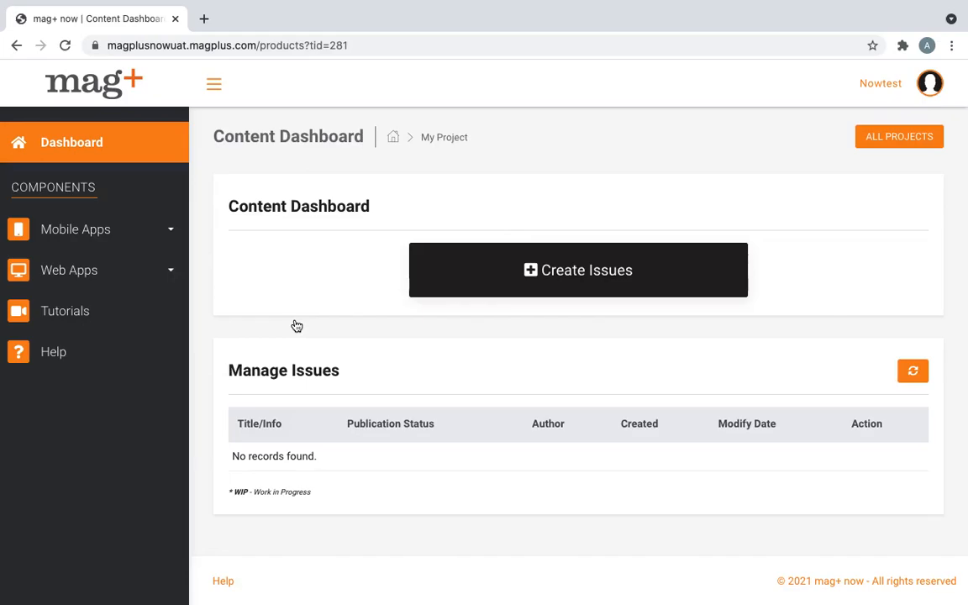
scroll(432, 412, "down", 1)
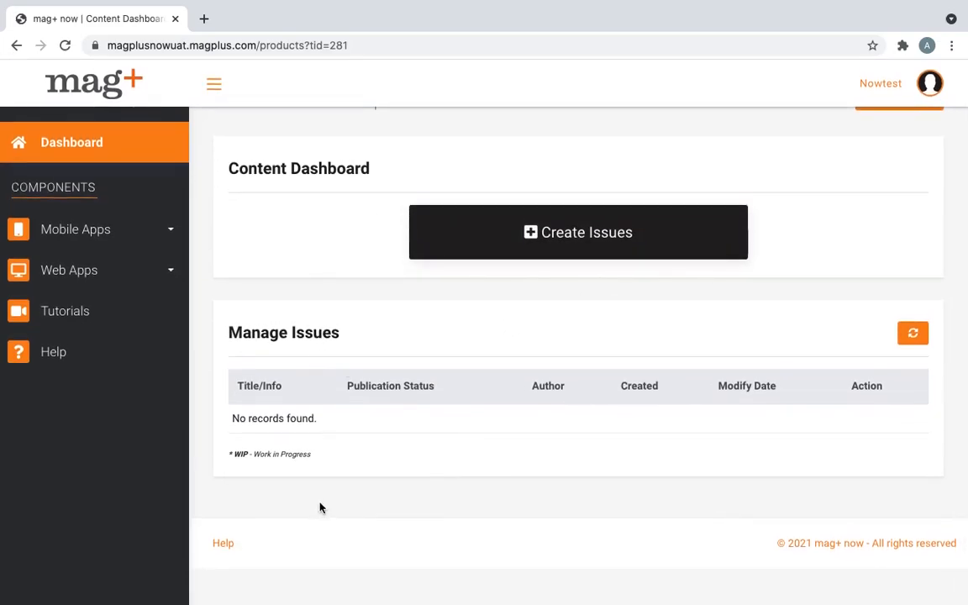
scroll(320, 508, "up", 1)
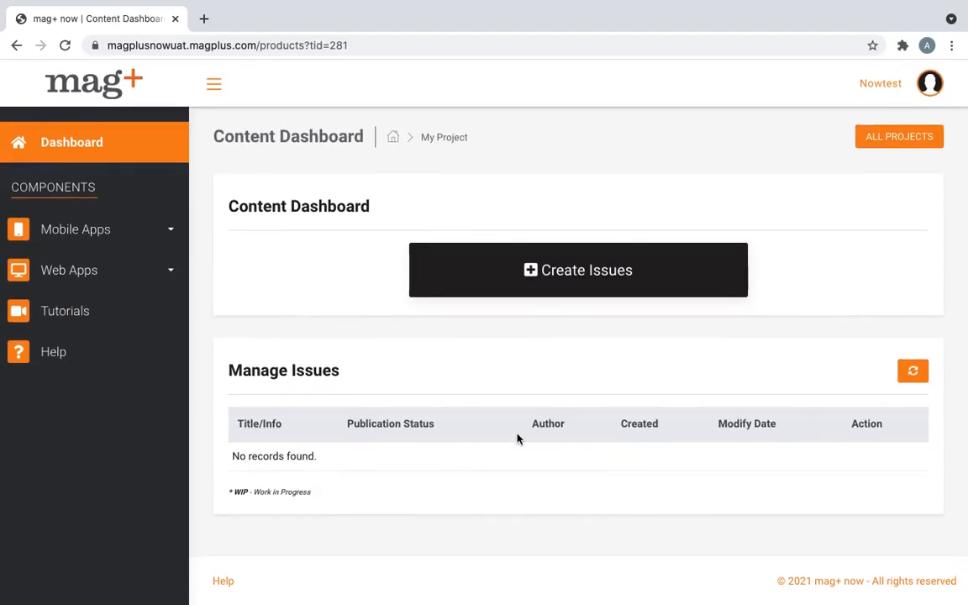
scroll(518, 438, "down", 1)
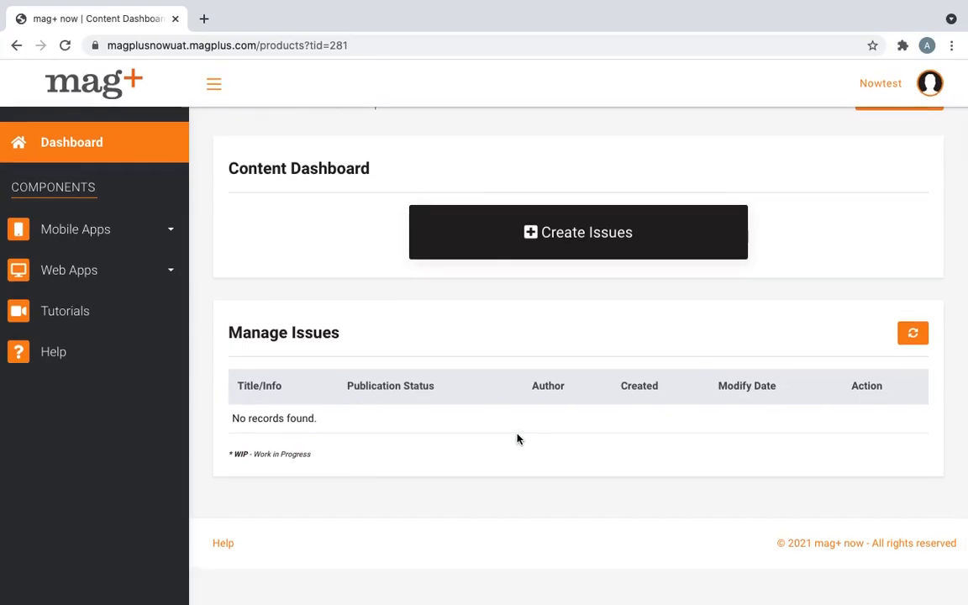
scroll(518, 438, "down", 1)
scroll(518, 438, "up", 1)
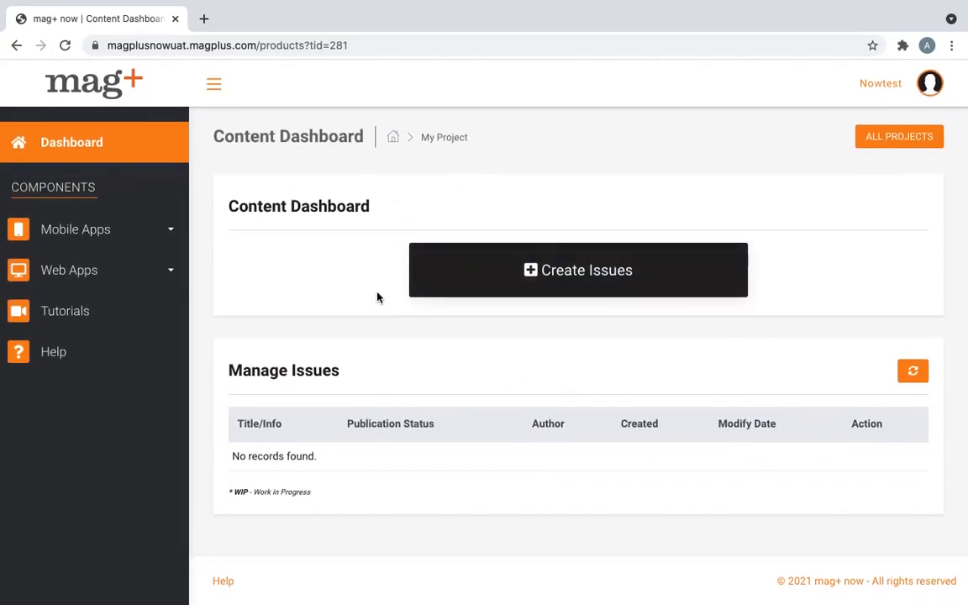
left_click(575, 269)
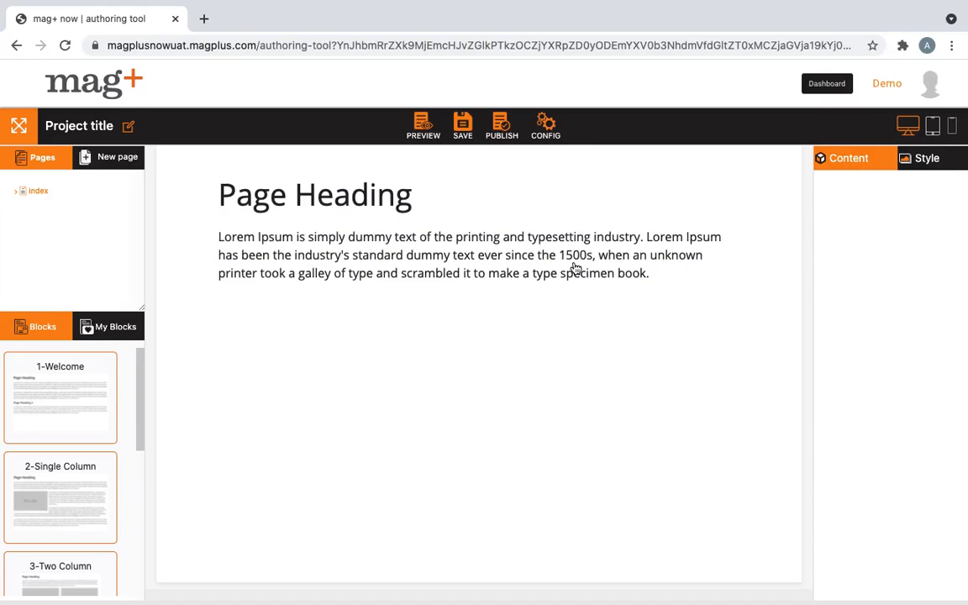
Collapse the Text Block settings of the body paragraph, and switch the editor to the expanded page view and back to design mode
left_click(576, 267)
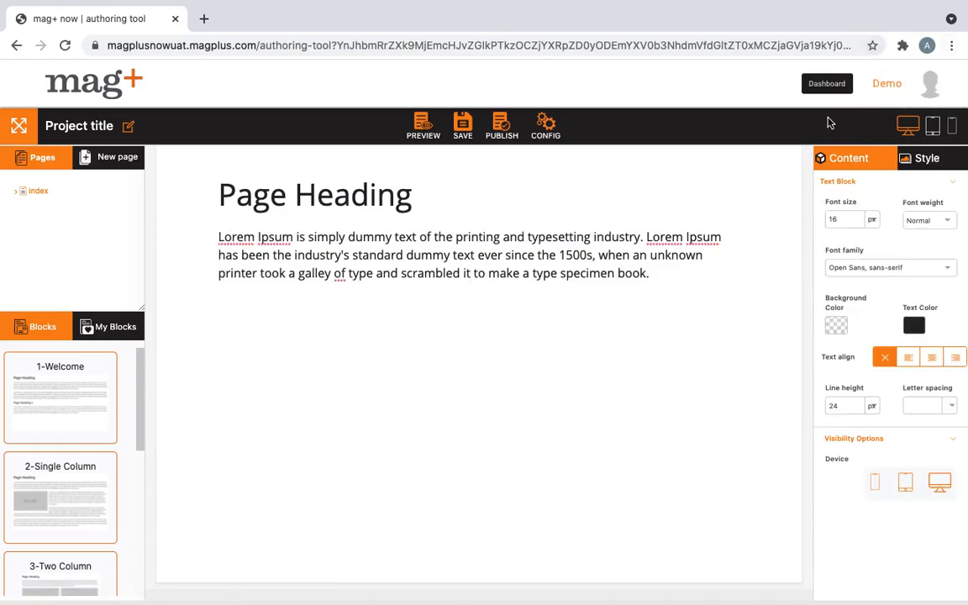
left_click(863, 182)
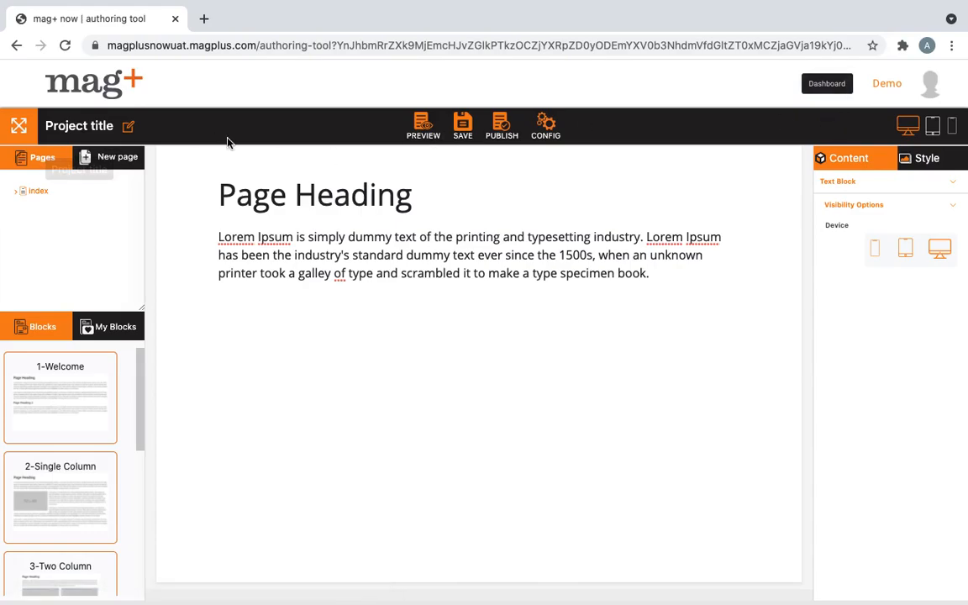
left_click(19, 129)
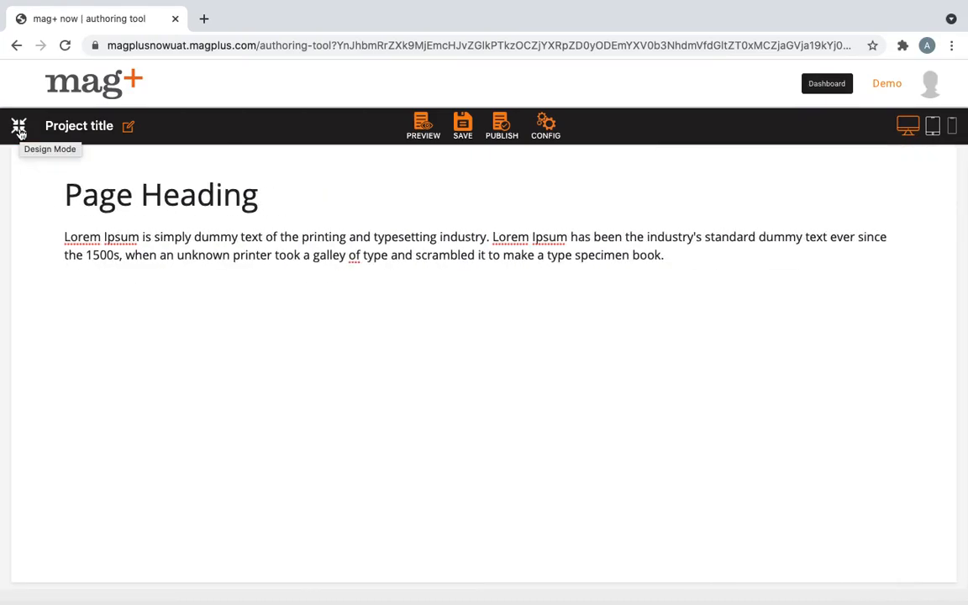
left_click(19, 130)
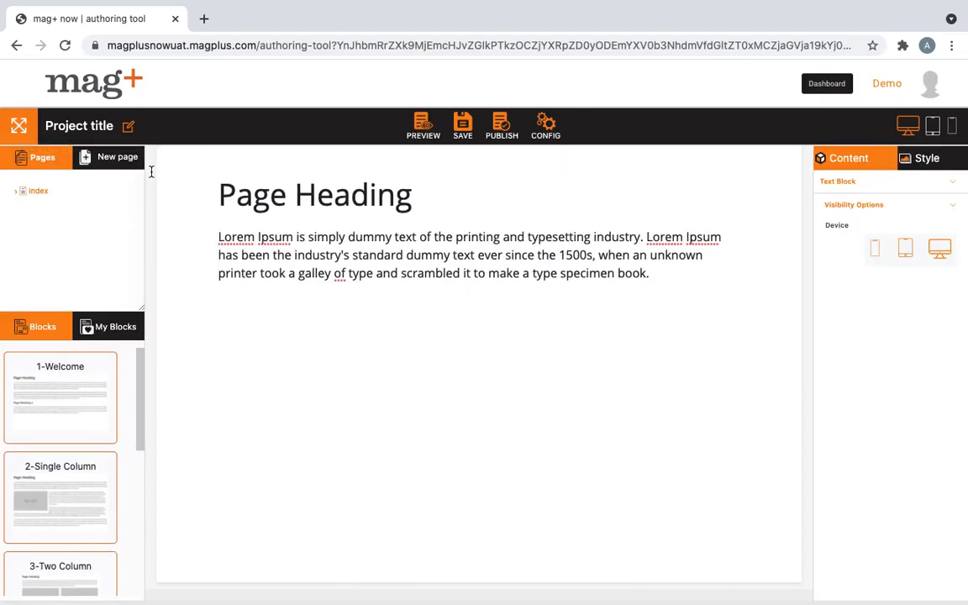
Change the issue's project title to "My Project" and save the title
left_click(130, 128)
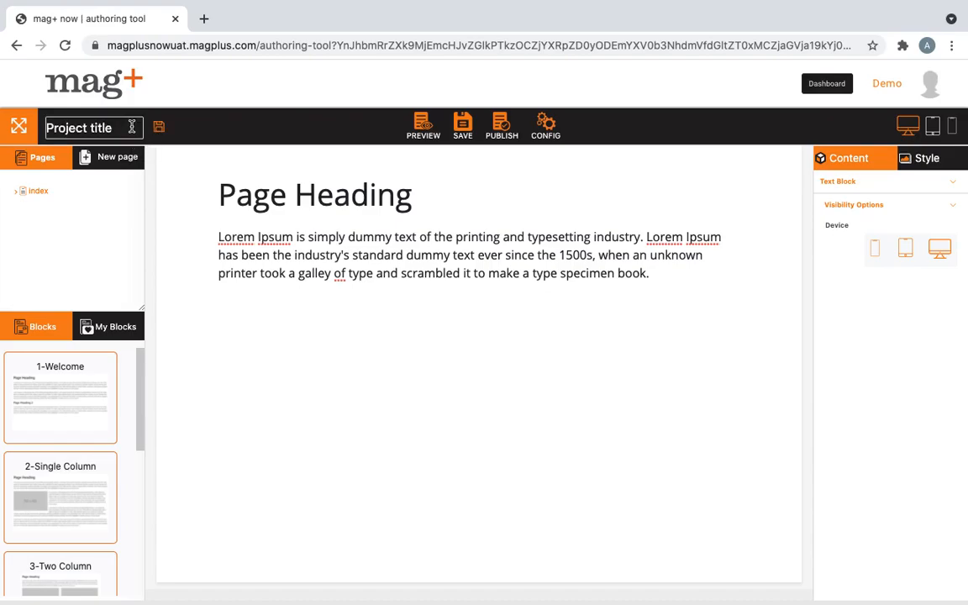
key("BackSpace")
type("My")
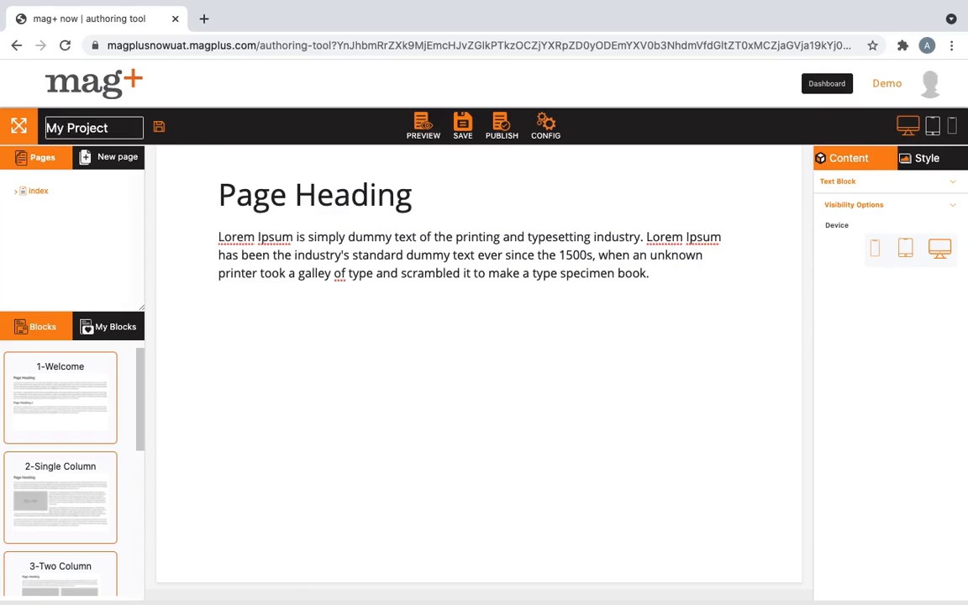
left_click(160, 129)
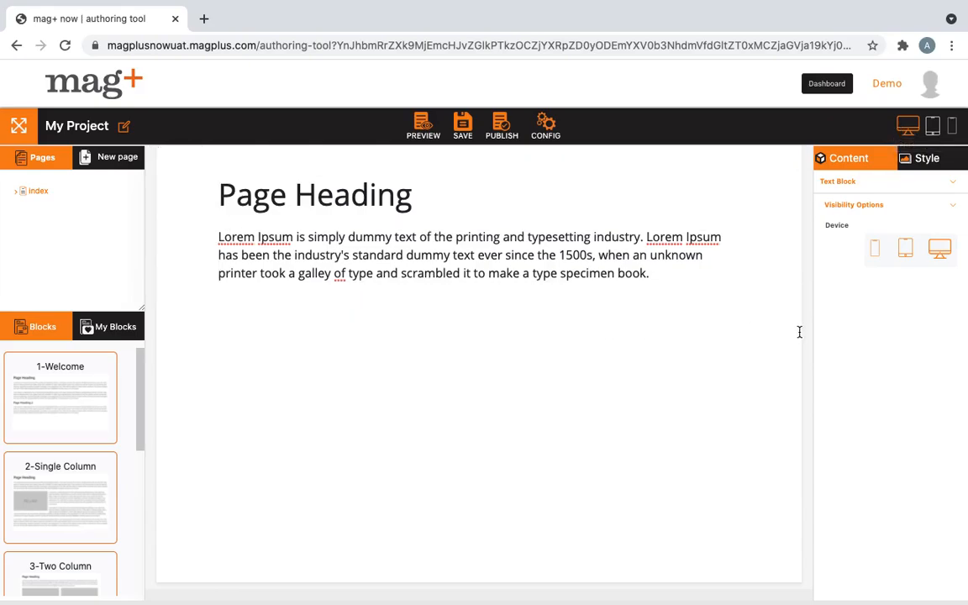
Check the page in the tablet and phone layouts and return to the desktop layout
left_click(934, 127)
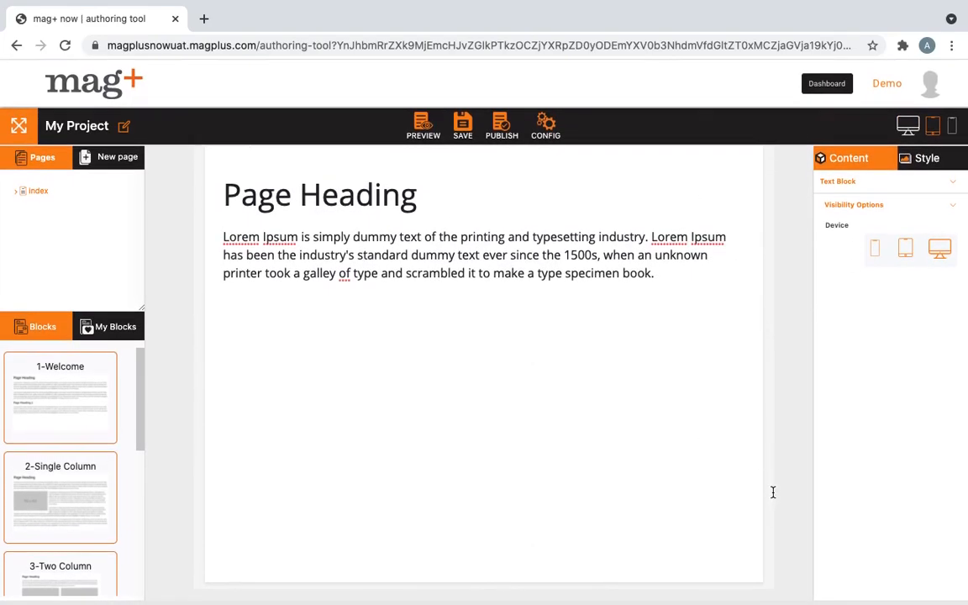
left_click(952, 128)
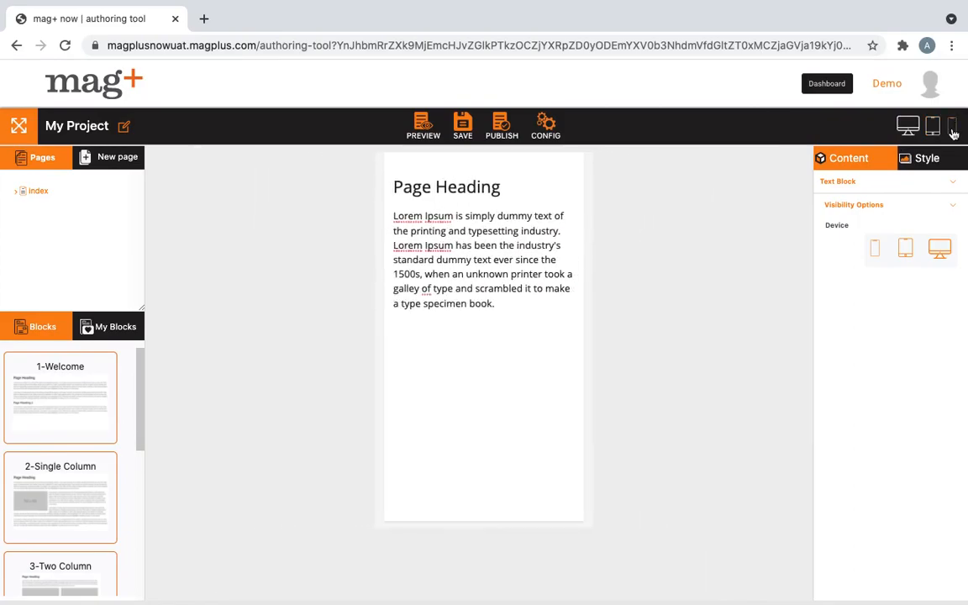
left_click(908, 128)
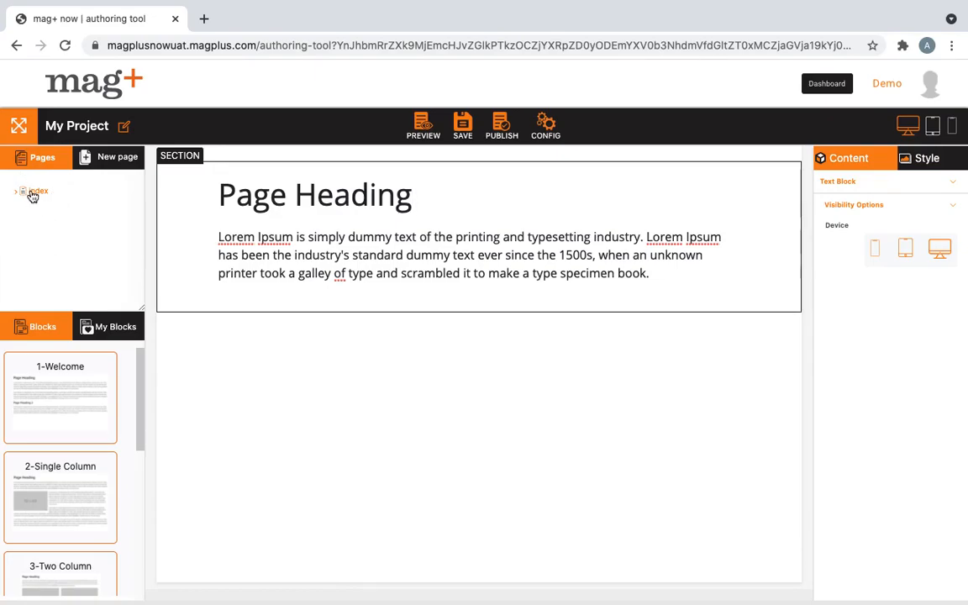
Create a new page titled "1", accepting the unsaved-changes prompt
left_click(116, 158)
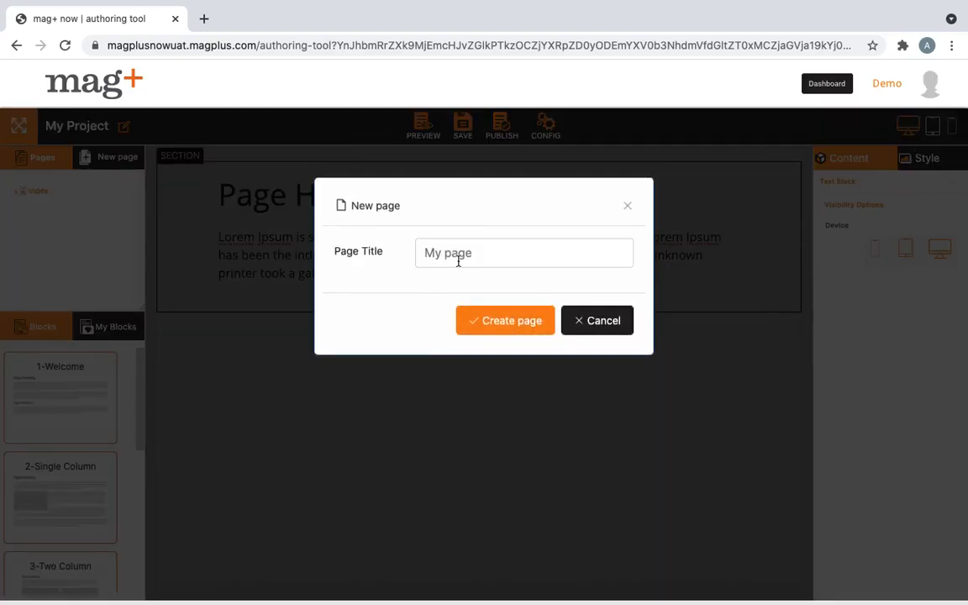
left_click(458, 263)
type("1")
left_click(486, 317)
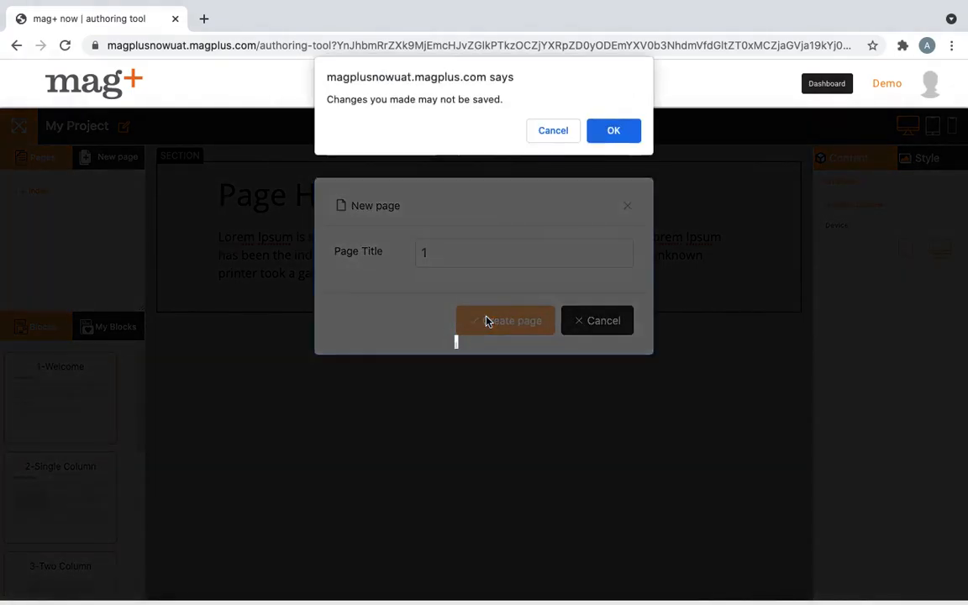
left_click(626, 130)
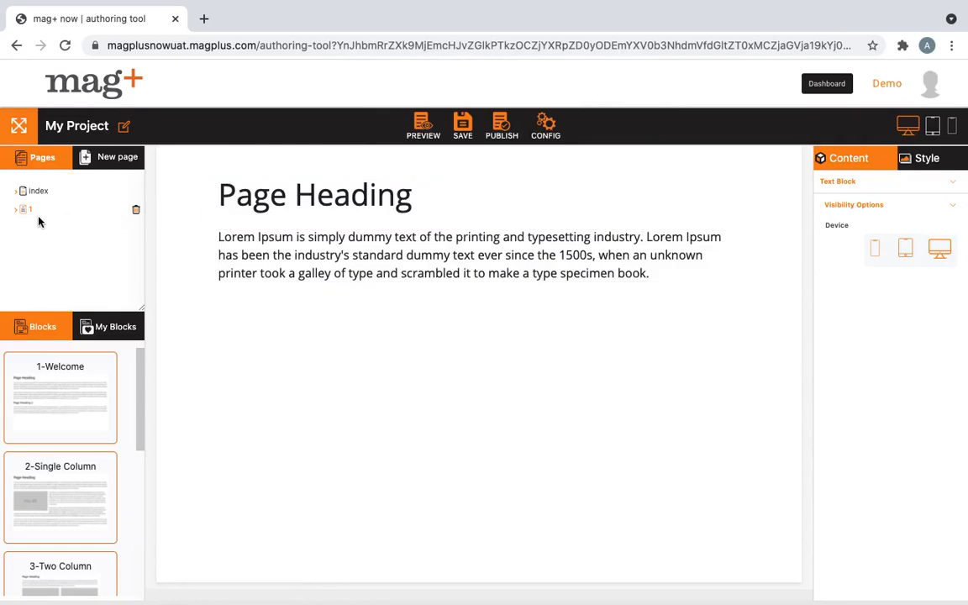
Return to the index page and add the 2-Single Column block below its existing text
left_click(40, 193)
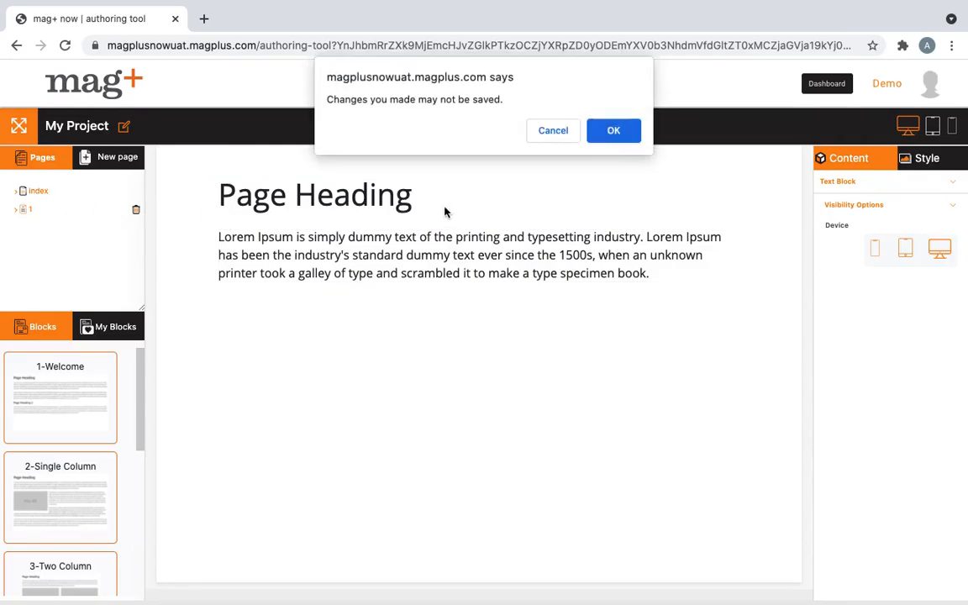
left_click(612, 130)
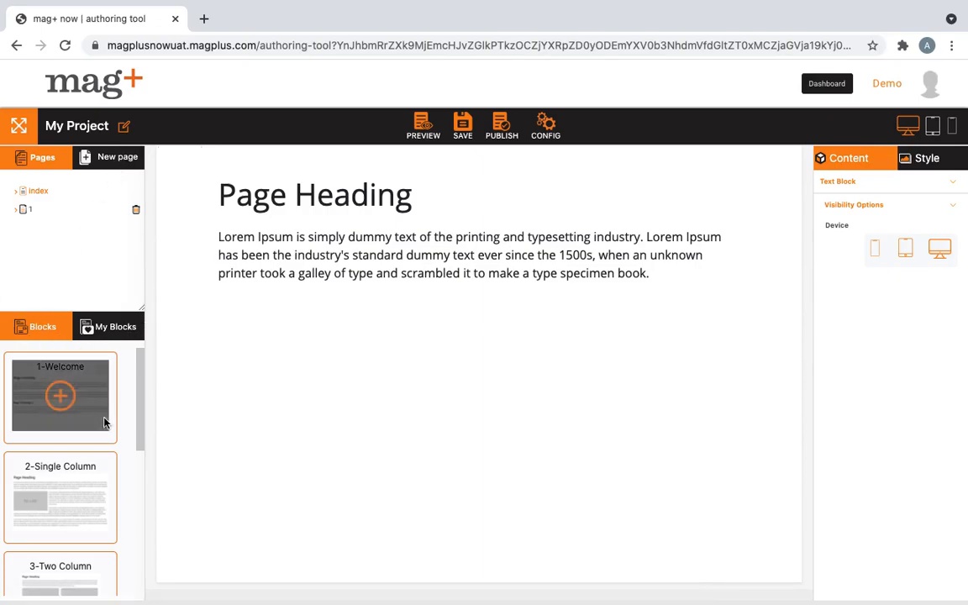
scroll(101, 412, "down", 5)
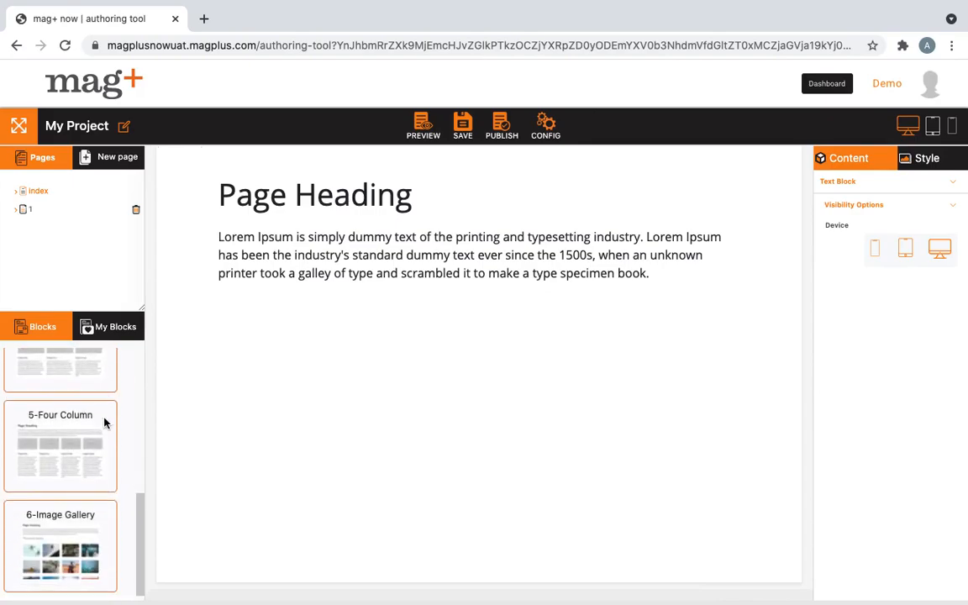
scroll(104, 430, "up", 5)
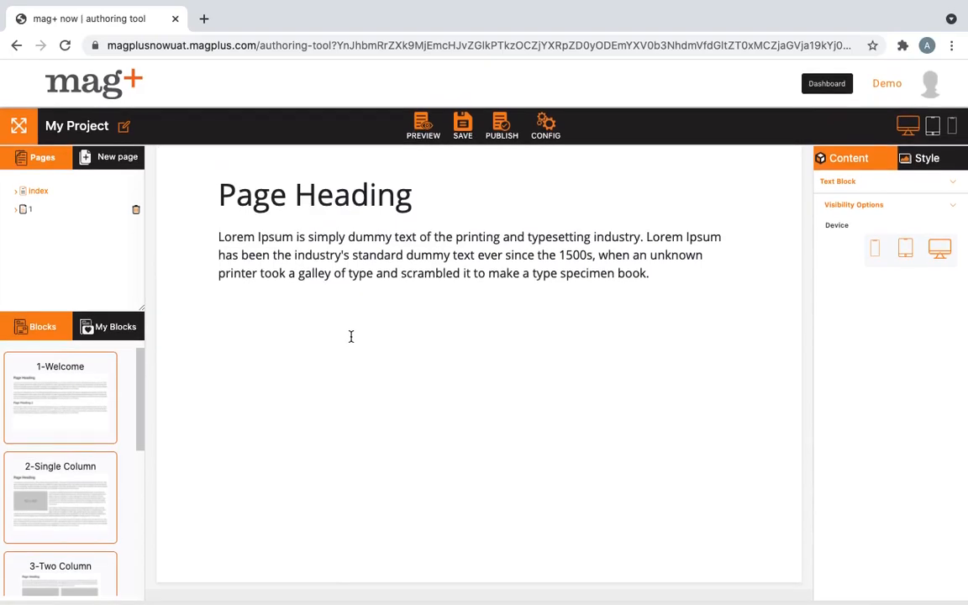
scroll(73, 423, "down", 2)
scroll(71, 419, "up", 2)
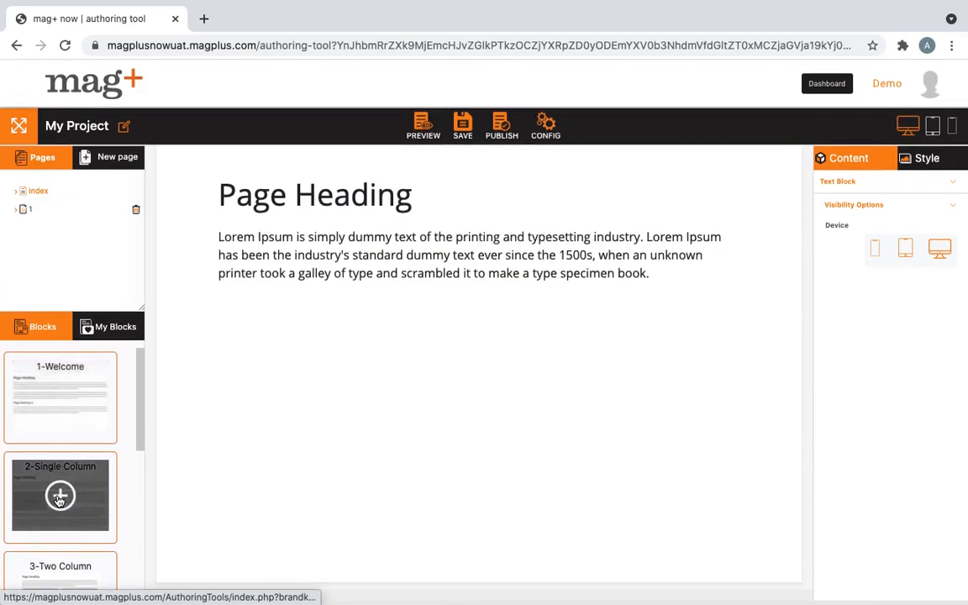
left_click(59, 496)
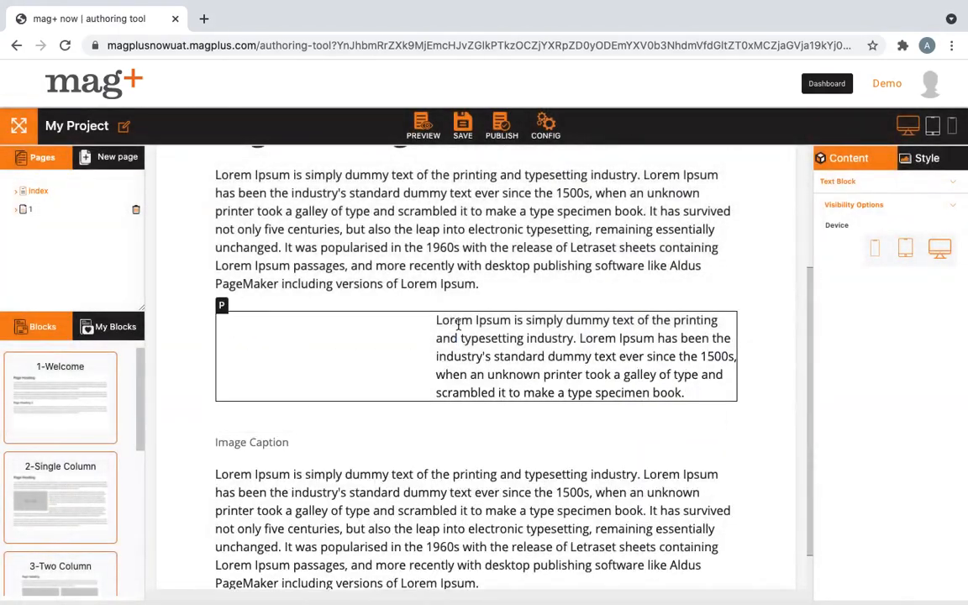
scroll(458, 325, "up", 3)
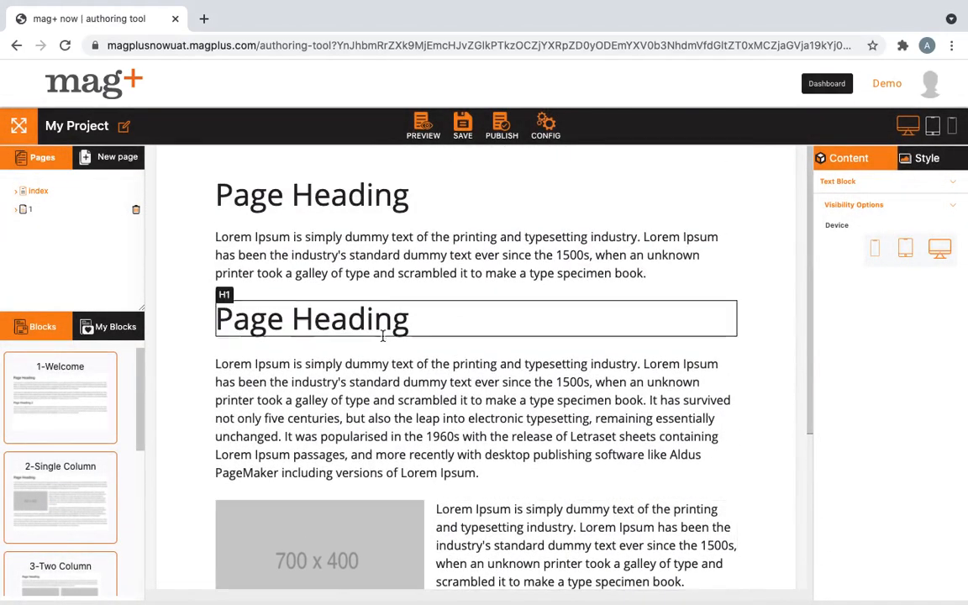
Review the index page's content and the collection of saved custom blocks
scroll(60, 487, "down", 2)
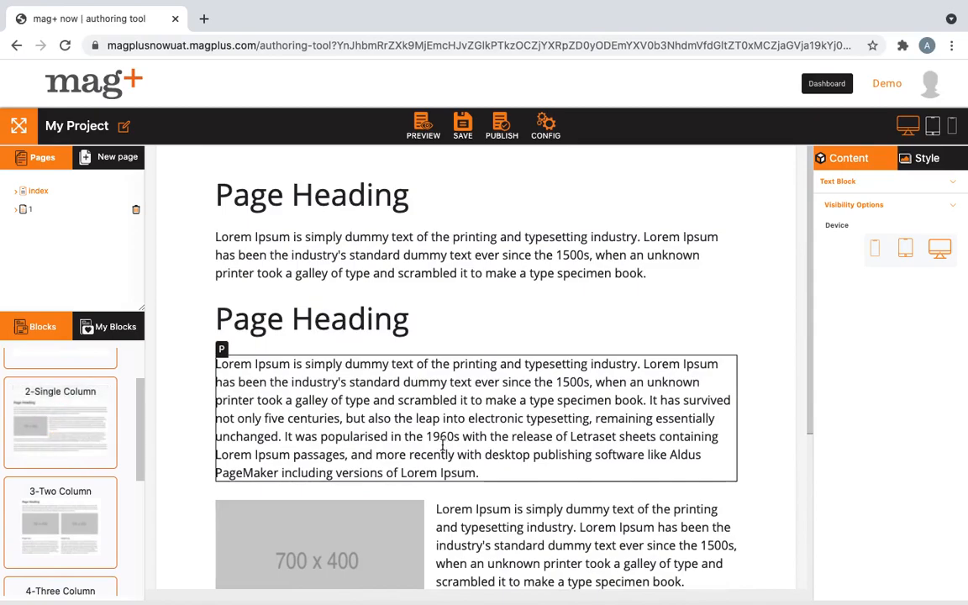
scroll(443, 445, "down", 3)
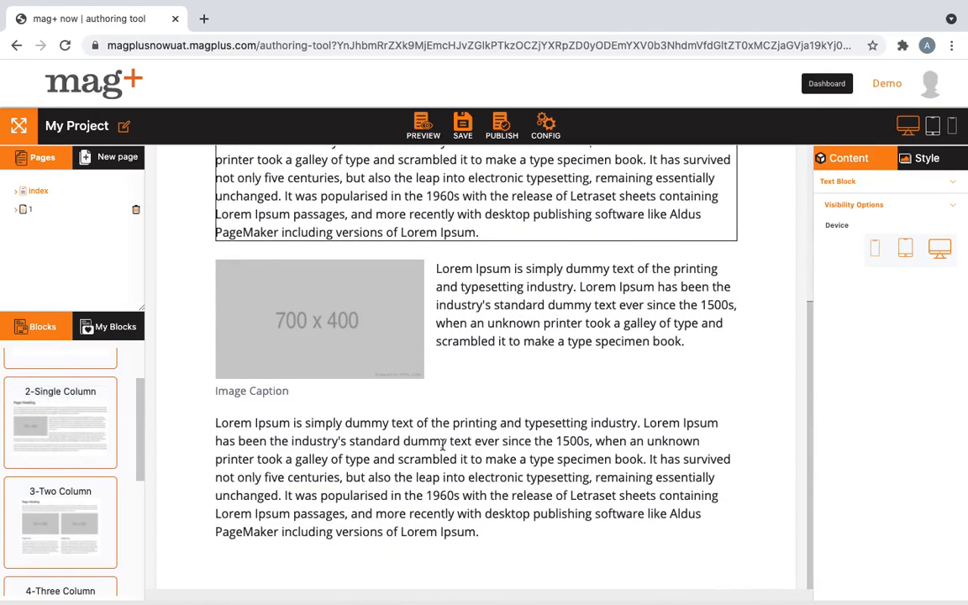
scroll(443, 445, "up", 3)
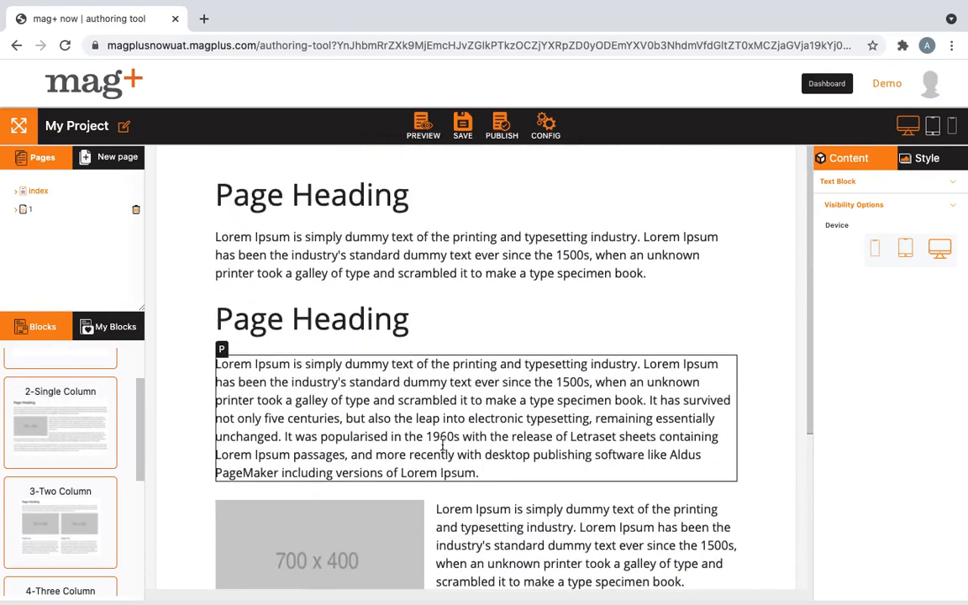
left_click(105, 328)
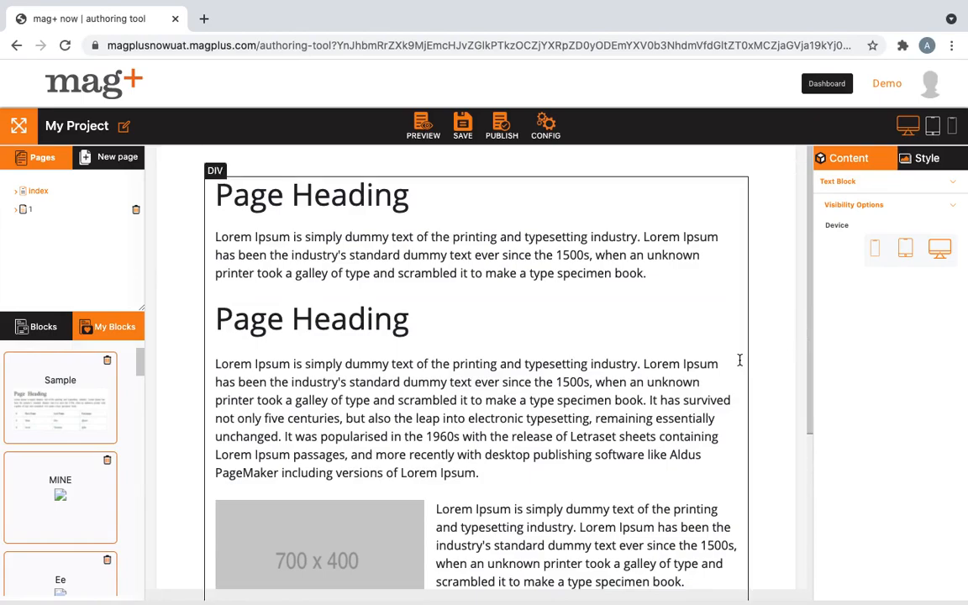
scroll(734, 363, "down", 3)
scroll(735, 361, "up", 3)
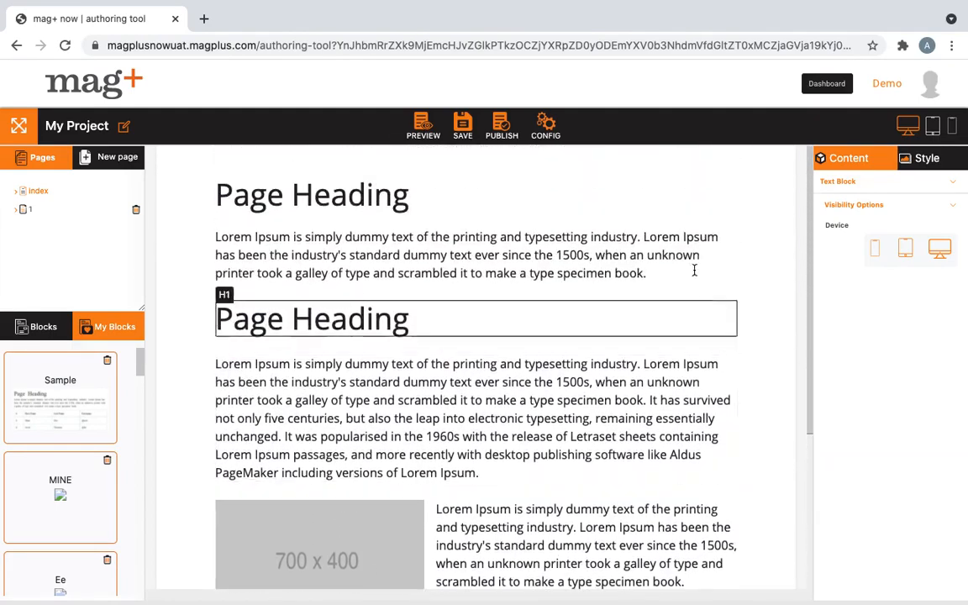
scroll(669, 447, "down", 1)
scroll(670, 444, "up", 1)
Open the Save as Block dialog for the page's section and close it without saving
left_click(746, 205)
left_click(164, 219)
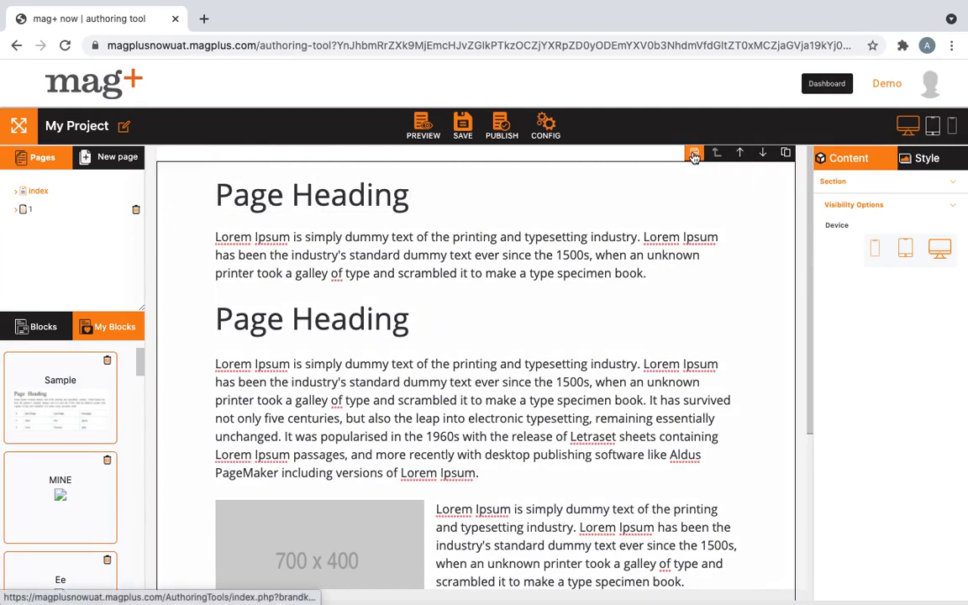
left_click(694, 154)
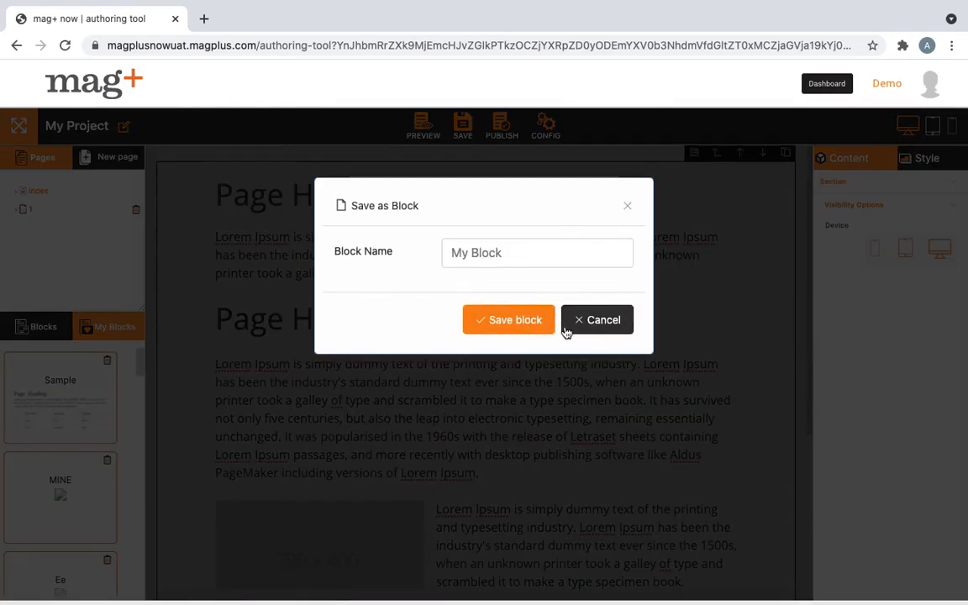
left_click(627, 206)
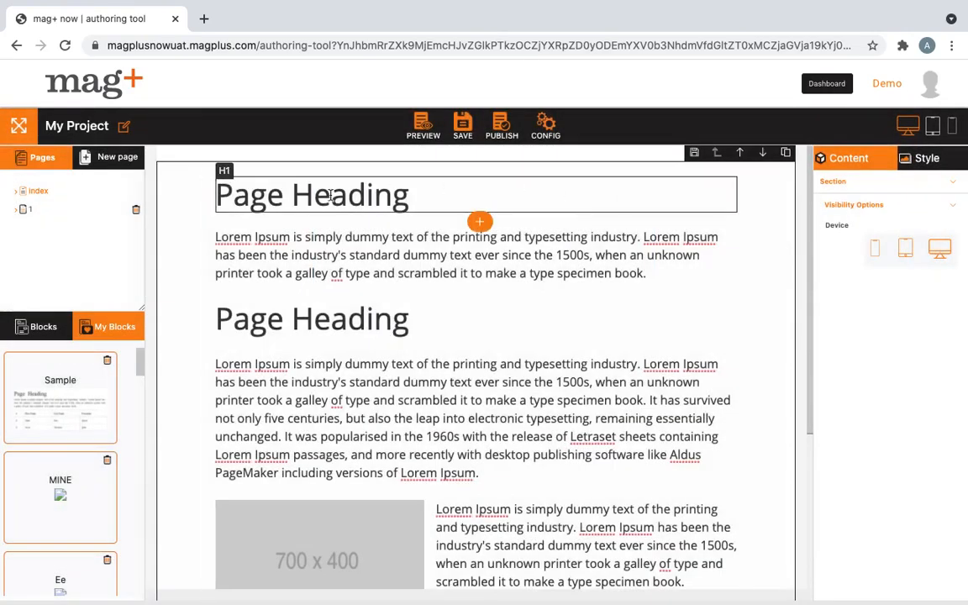
Select the paragraph below the first page heading and examine its Text Block settings
left_click(148, 211)
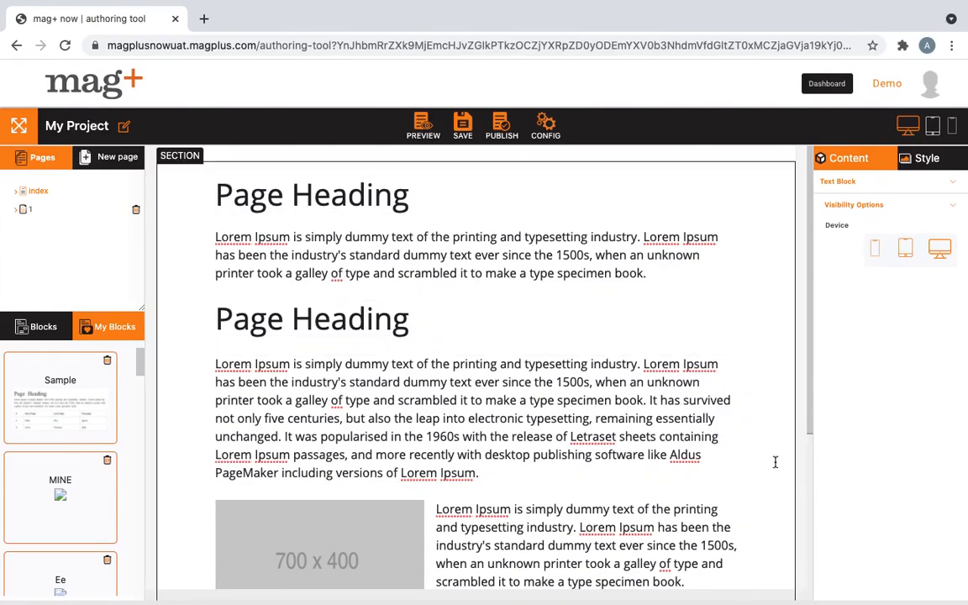
left_click(780, 201)
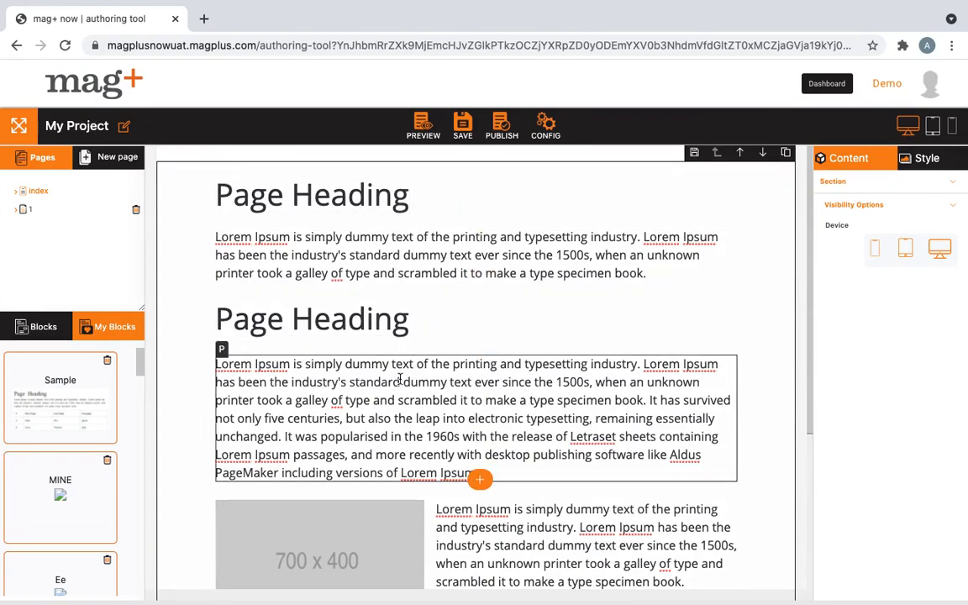
scroll(383, 545, "down", 3)
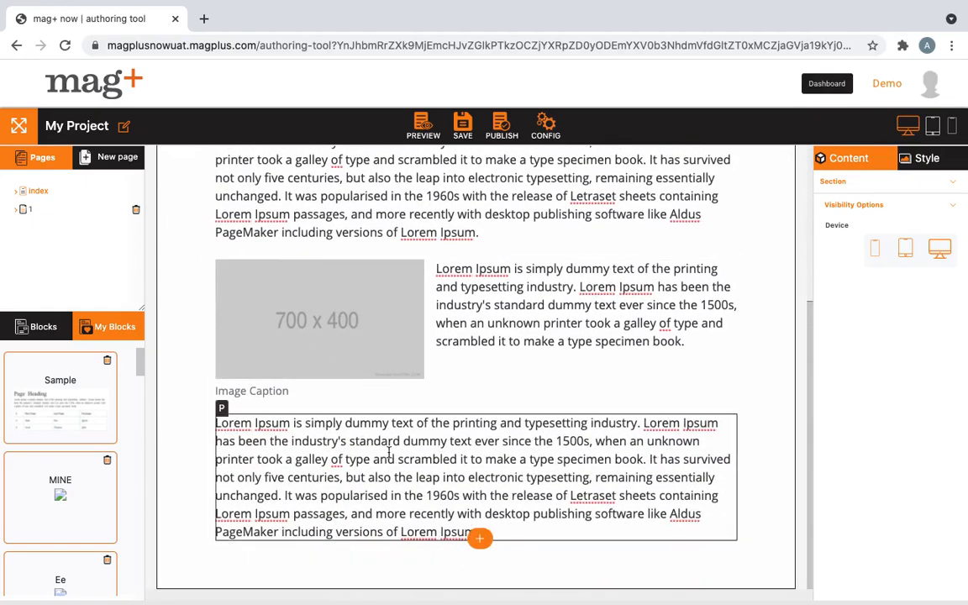
scroll(487, 296, "up", 3)
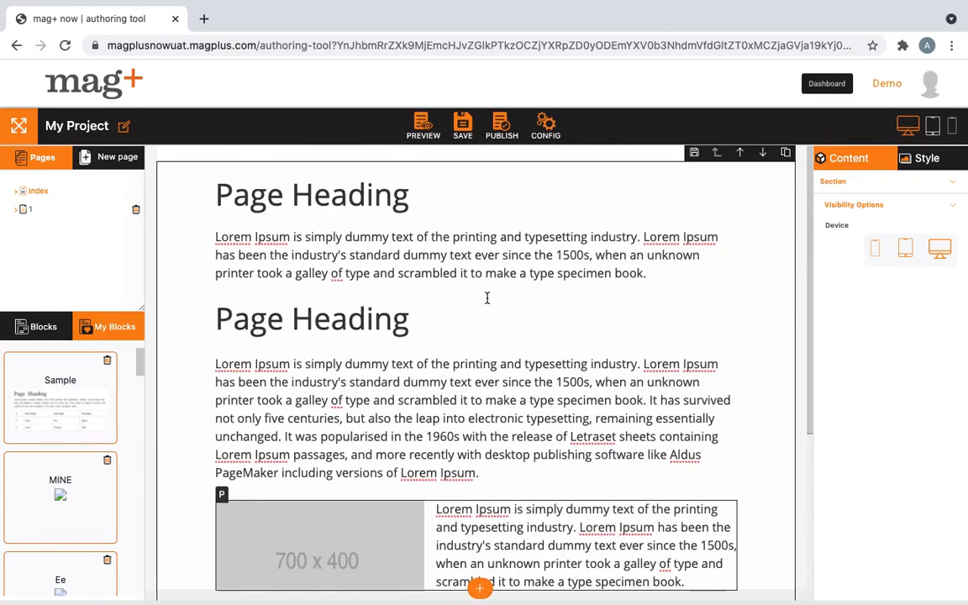
left_click(459, 224)
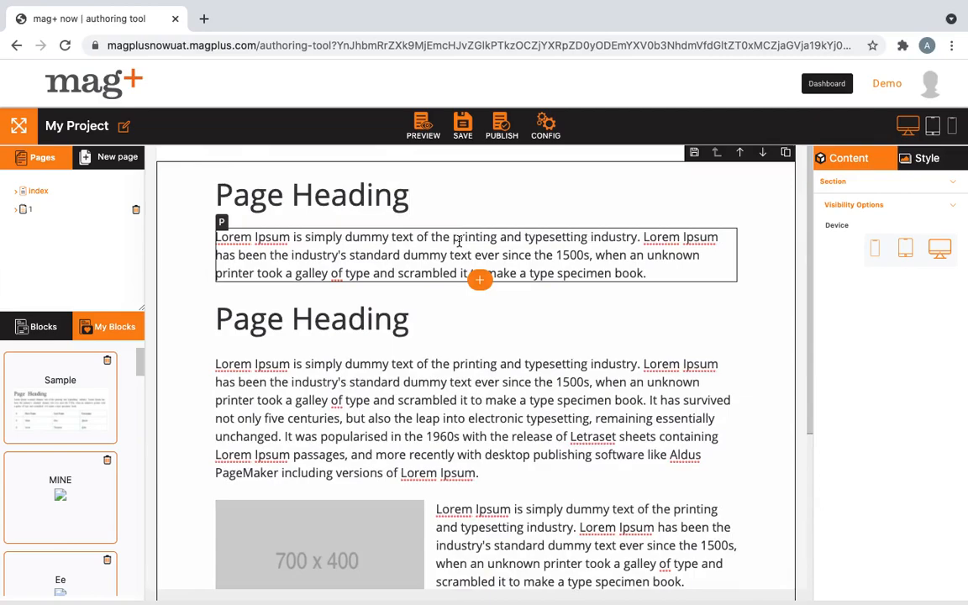
left_click(405, 241)
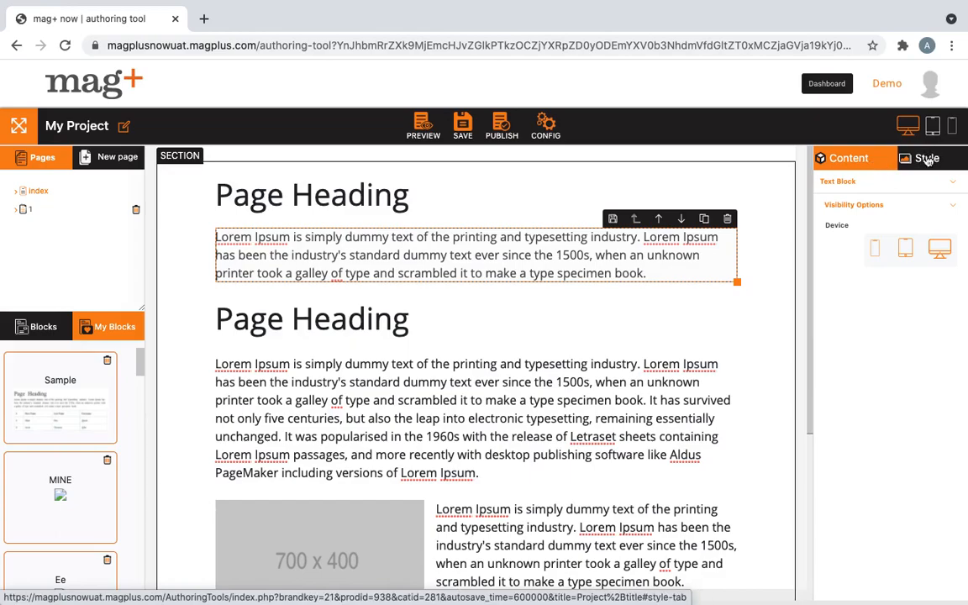
left_click(876, 188)
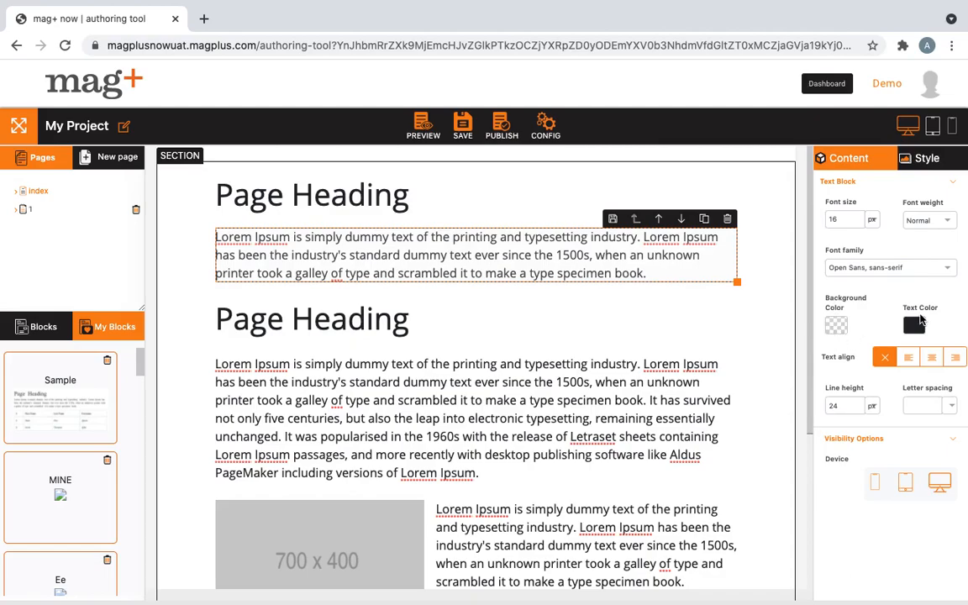
Turn the selected paragraph's phone visibility off and back on
scroll(654, 432, "down", 2)
scroll(654, 431, "up", 1)
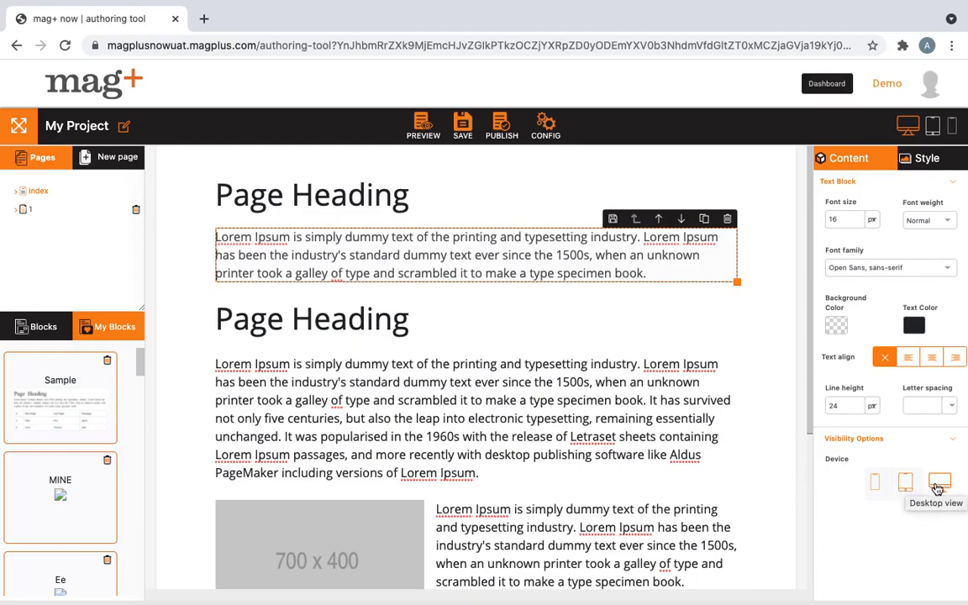
left_click(876, 486)
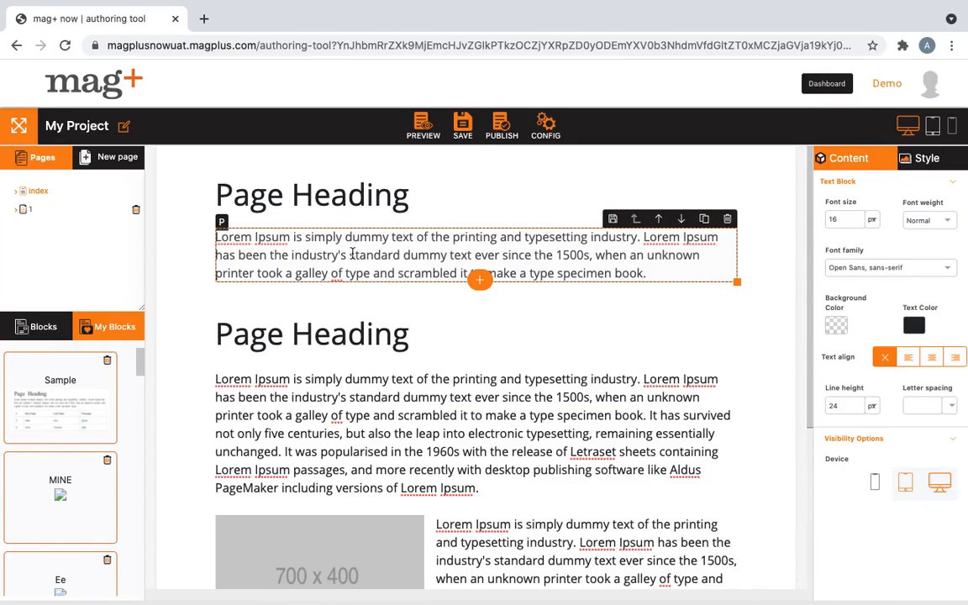
left_click(874, 493)
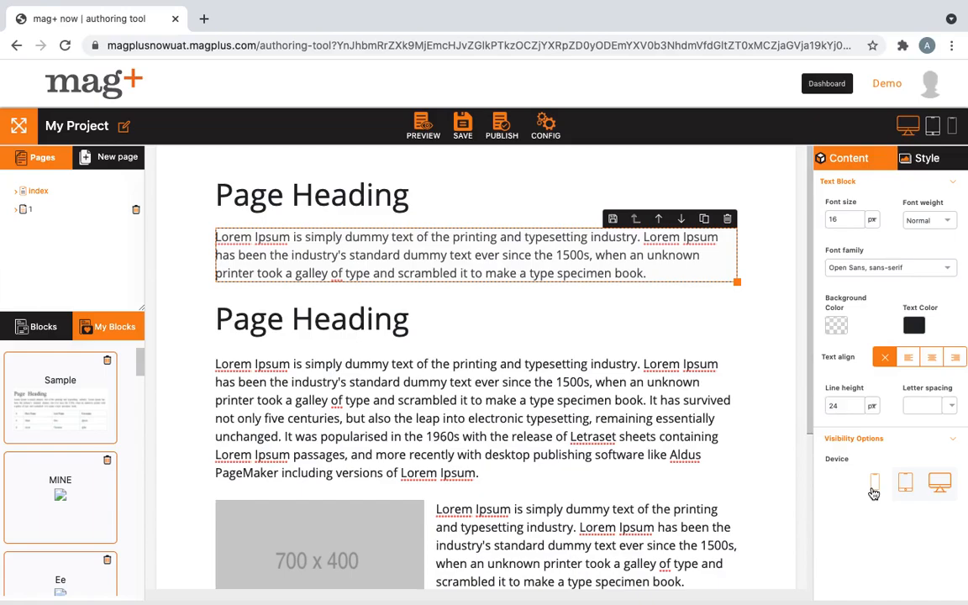
Try a lower opacity in the paragraph's Display styles and restore it to full
left_click(926, 159)
left_click(886, 183)
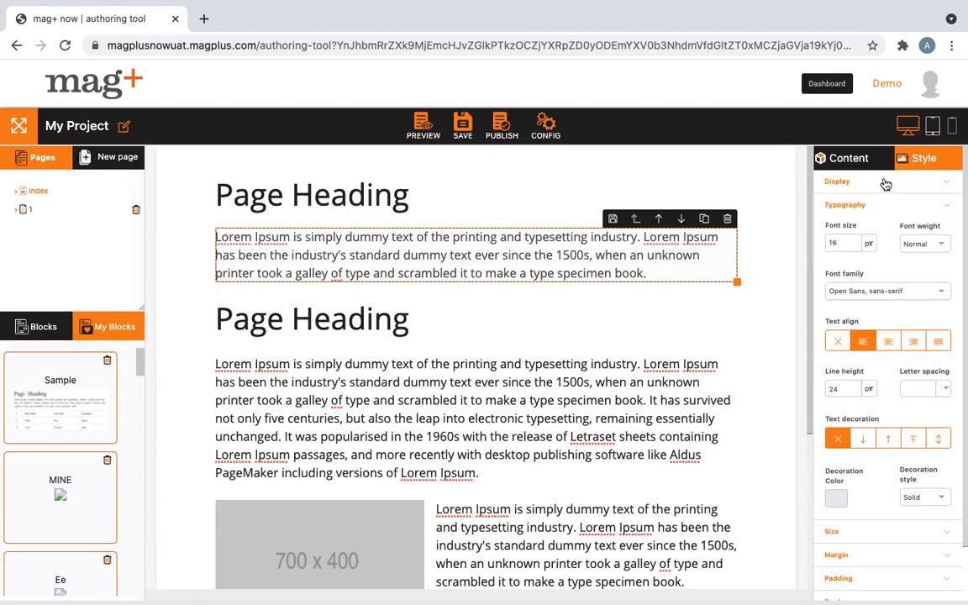
left_click(858, 205)
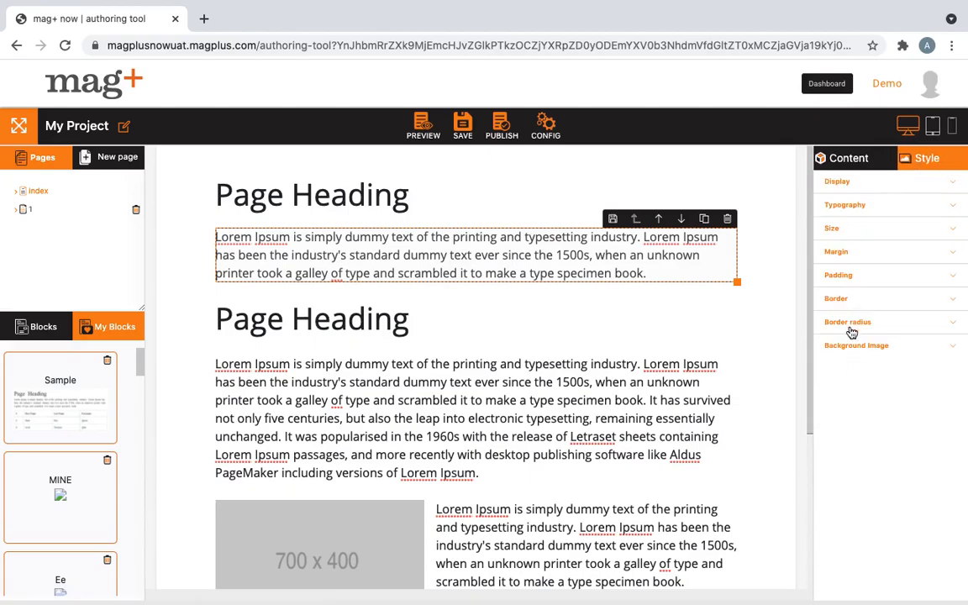
left_click(858, 183)
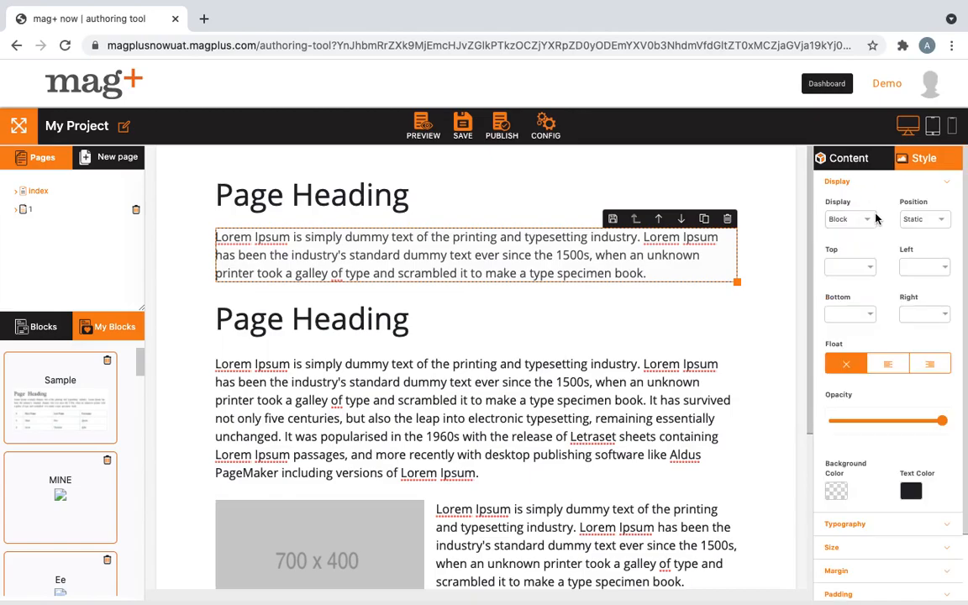
scroll(878, 294, "down", 2)
left_click(912, 347)
left_click_drag(912, 353, 941, 345)
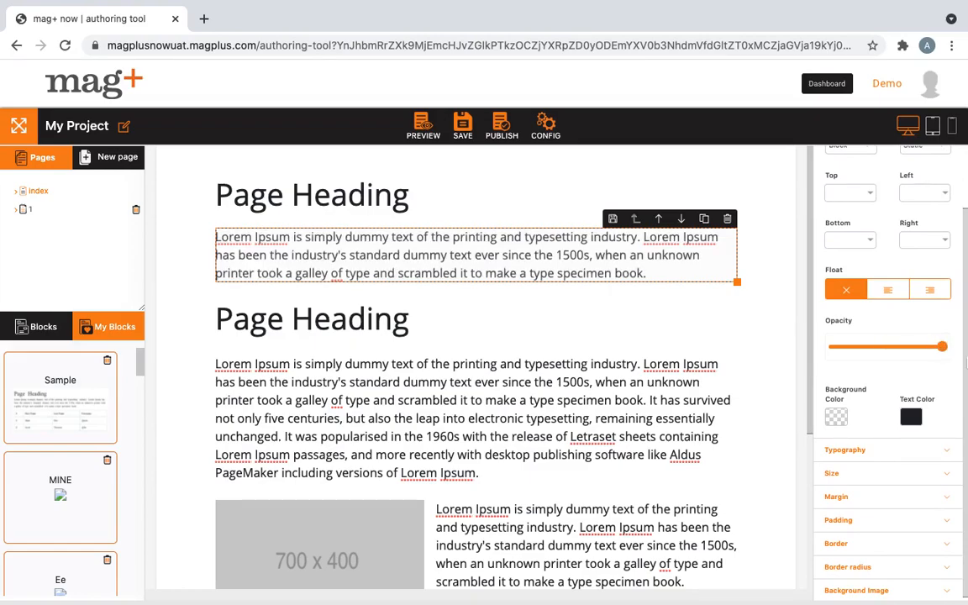
Try the yellow background colour #FFD966 on the paragraph and reset it to transparent
left_click(837, 418)
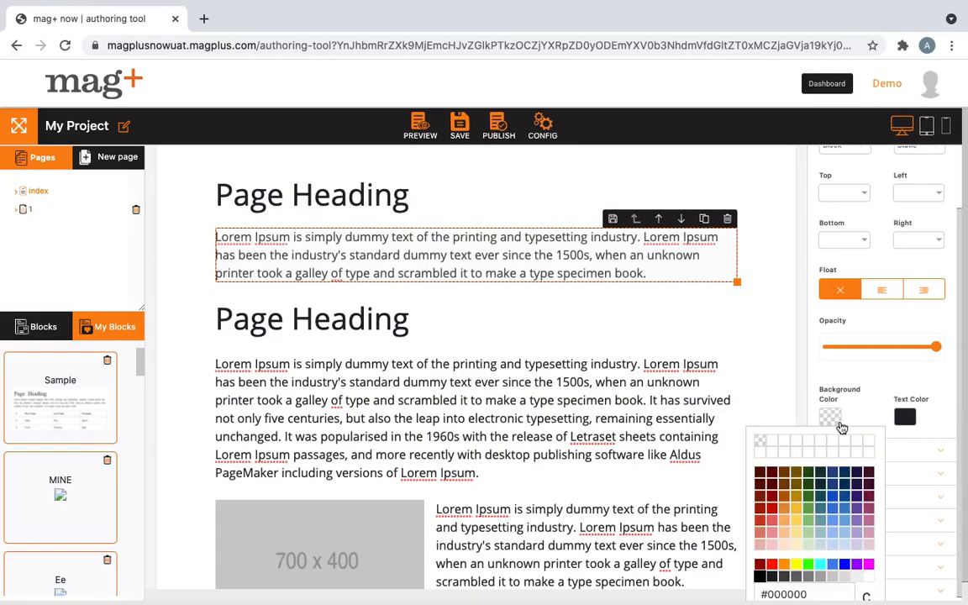
left_click(797, 521)
left_click(828, 418)
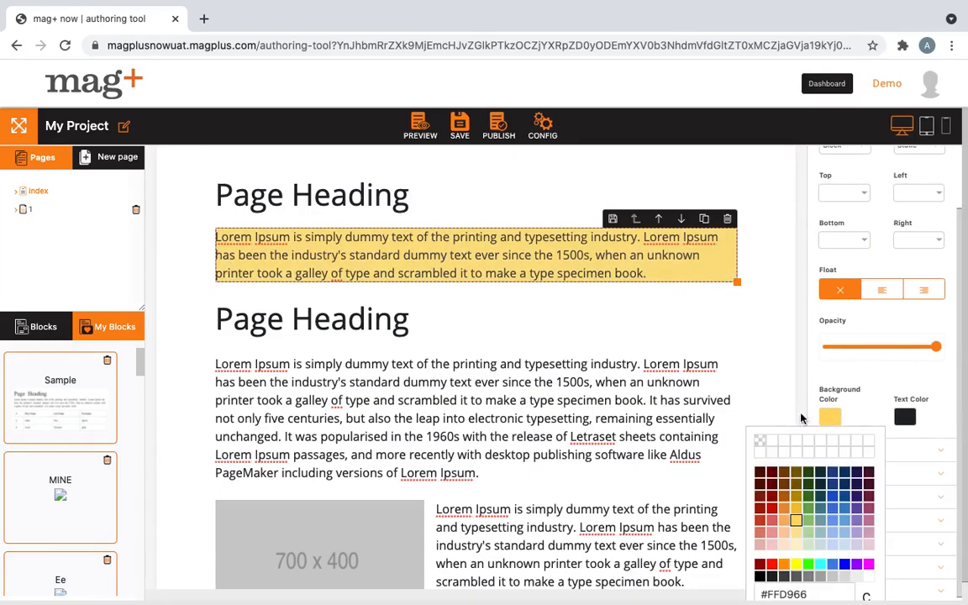
left_click(759, 441)
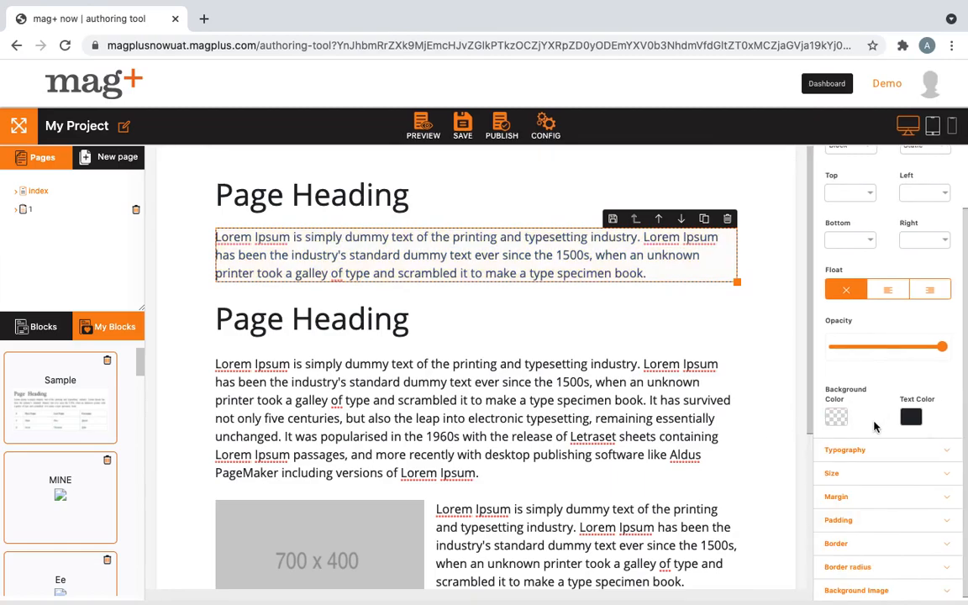
Try the underline, overline and strikethrough text decorations on the paragraph in its Typography styles
left_click(879, 450)
scroll(877, 451, "down", 3)
scroll(876, 452, "down", 5)
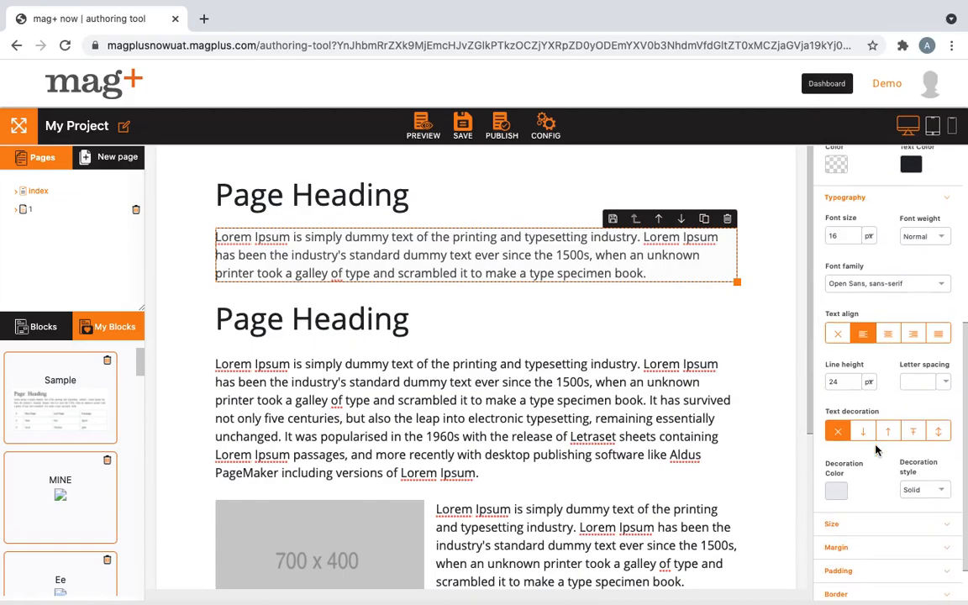
left_click(865, 391)
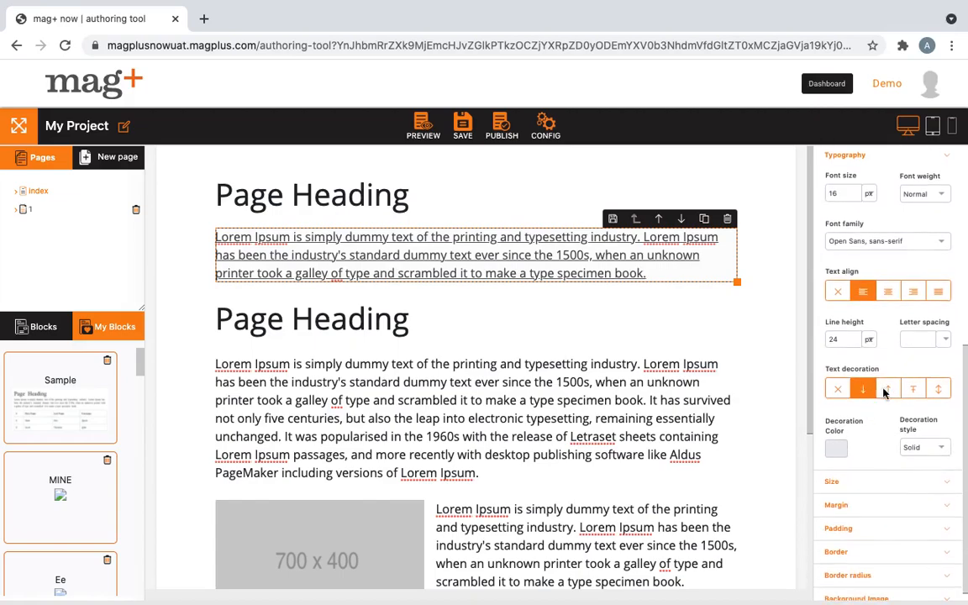
left_click(889, 391)
left_click(914, 391)
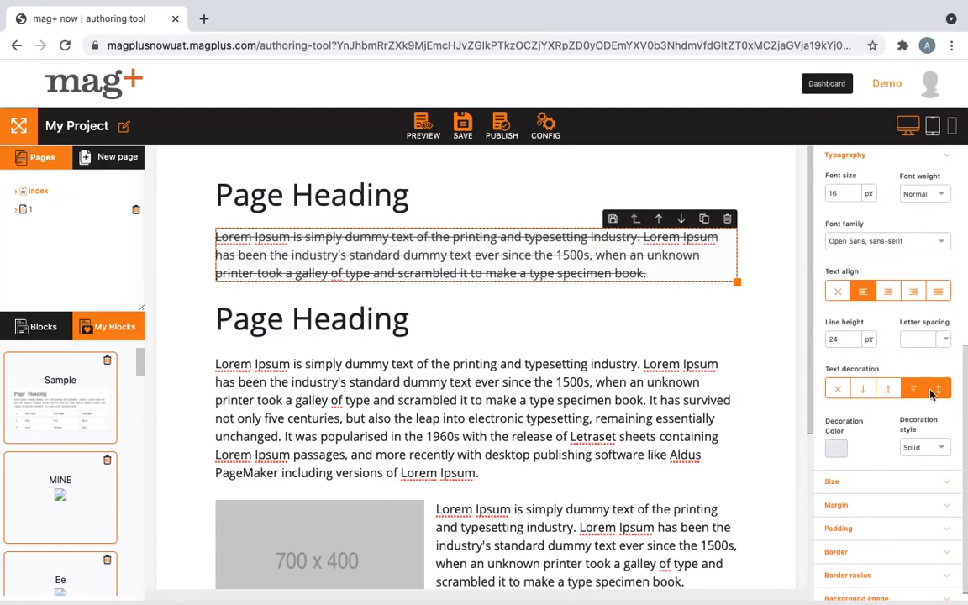
Try a wavy underline on the paragraph and remove the text decoration
left_click(863, 389)
left_click(912, 452)
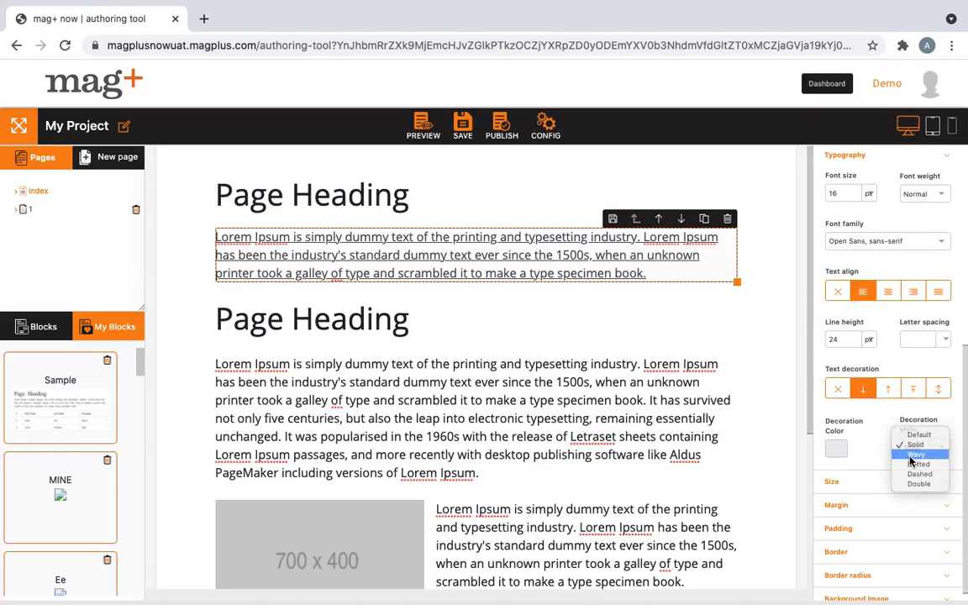
left_click(911, 456)
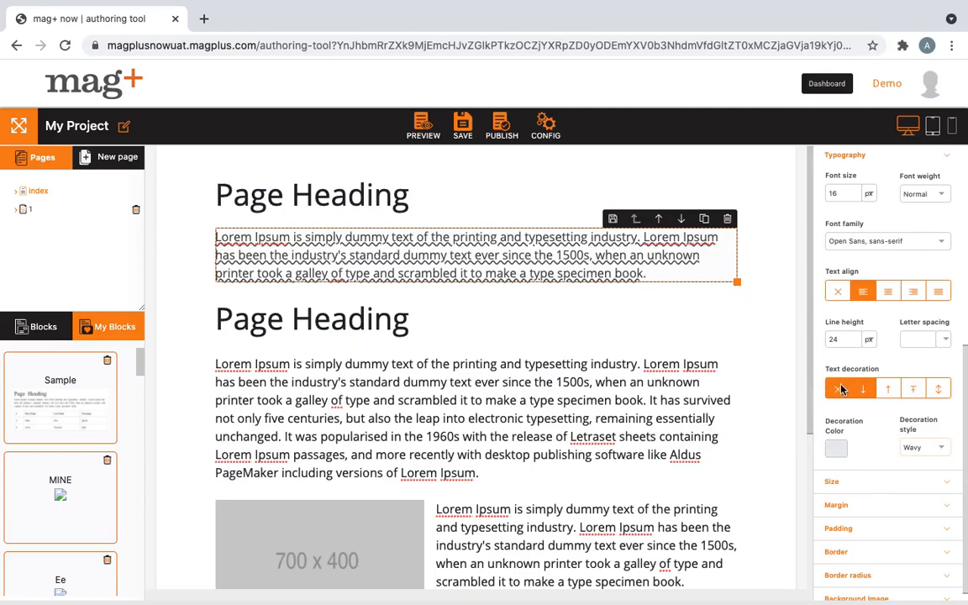
left_click(838, 388)
Examine the paragraph's Size, Margin, Padding, Border, Border radius and Background Image style settings
scroll(868, 451, "down", 1)
left_click(843, 471)
scroll(844, 470, "down", 3)
left_click(830, 494)
scroll(830, 499, "down", 2)
left_click(832, 516)
scroll(831, 516, "down", 2)
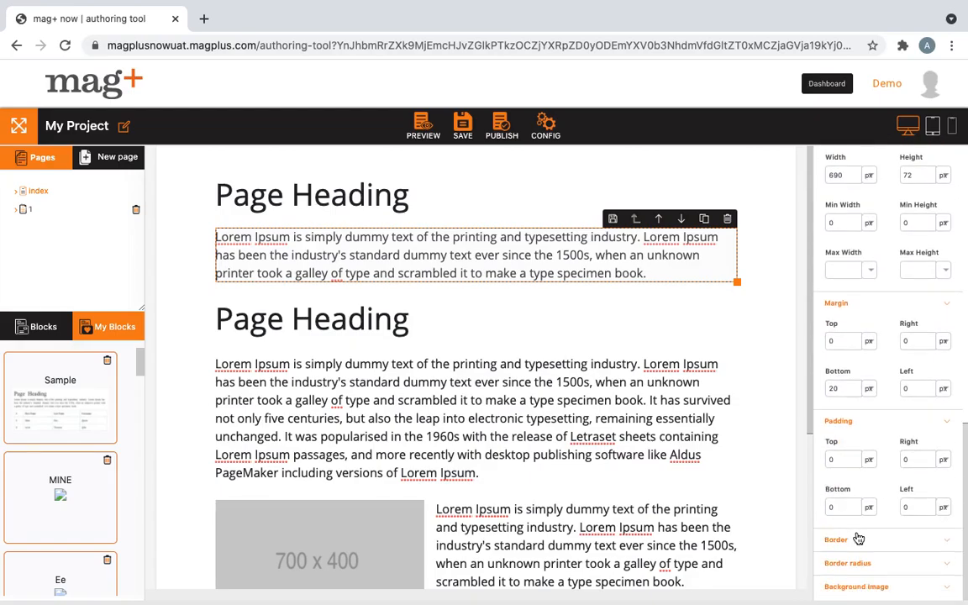
left_click(840, 541)
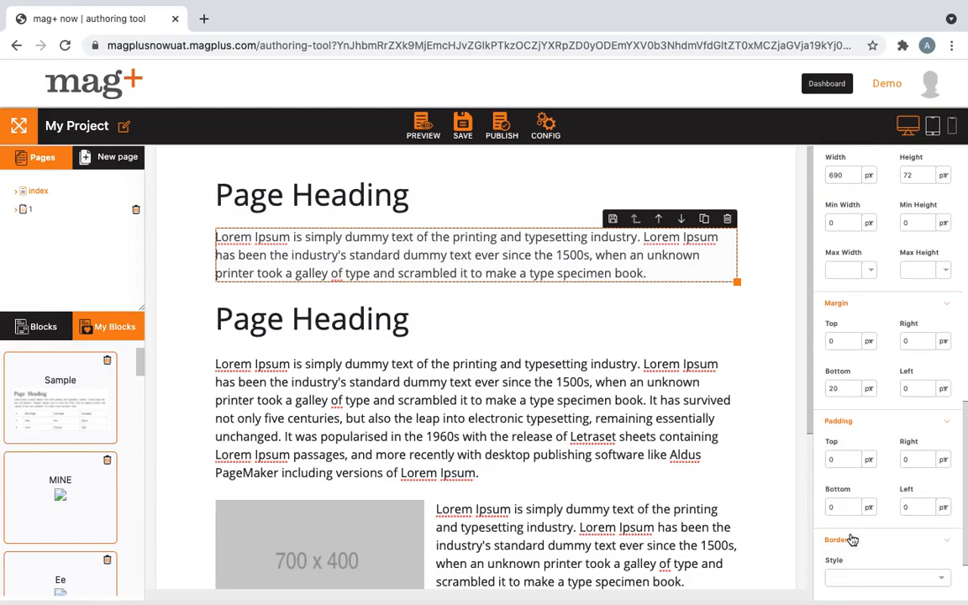
scroll(851, 538, "down", 2)
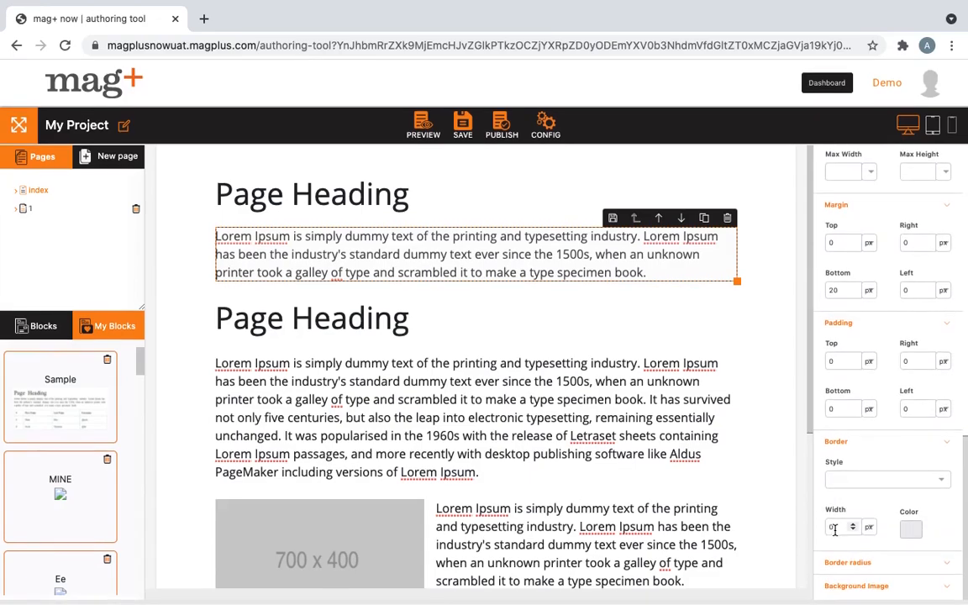
left_click(845, 566)
scroll(846, 569, "down", 2)
left_click(842, 593)
scroll(844, 589, "down", 3)
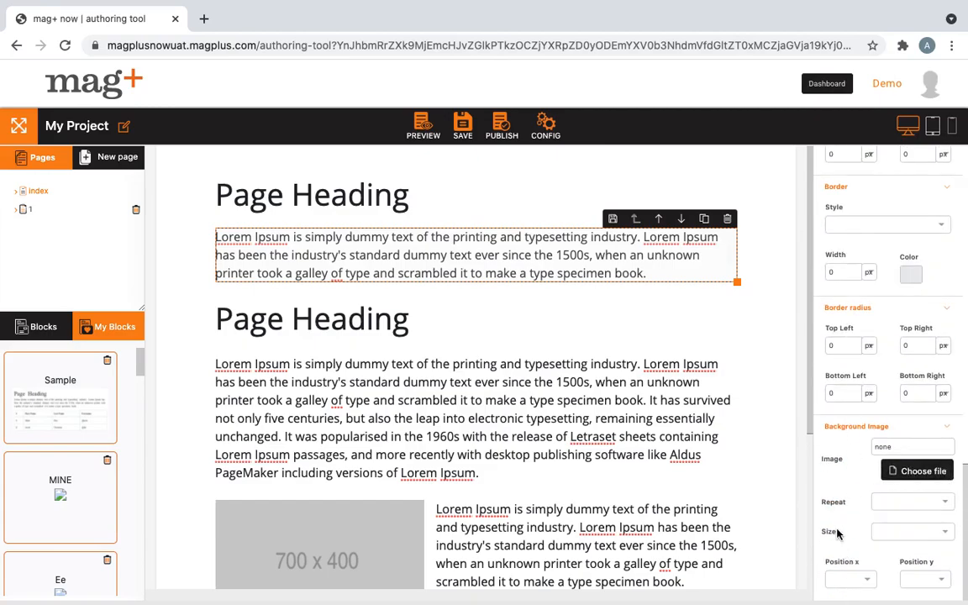
scroll(837, 533, "up", 8)
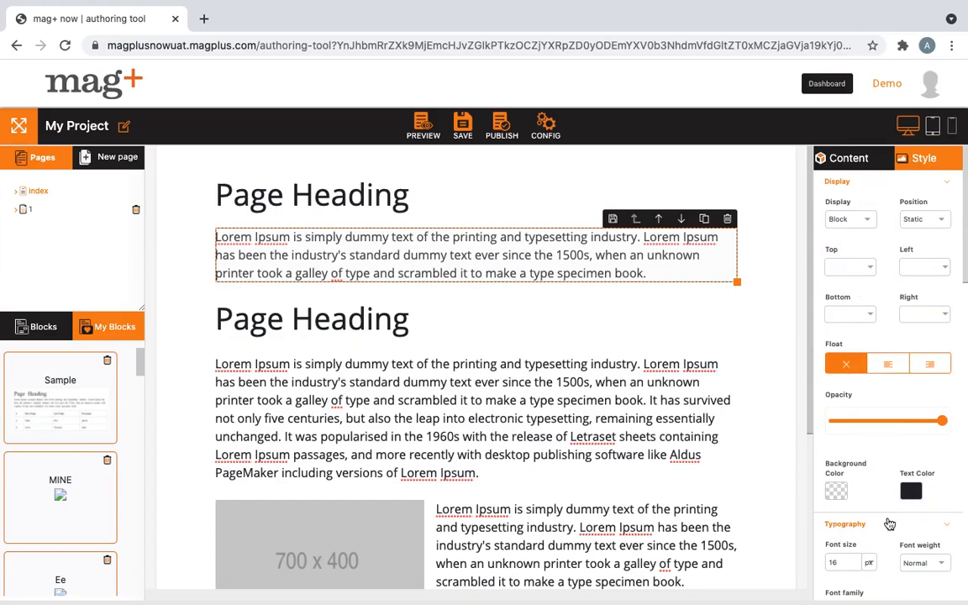
Review the paragraph's lower style settings, then select the surrounding section and collapse the Section group in its content settings
scroll(888, 523, "down", 10)
scroll(889, 523, "down", 5)
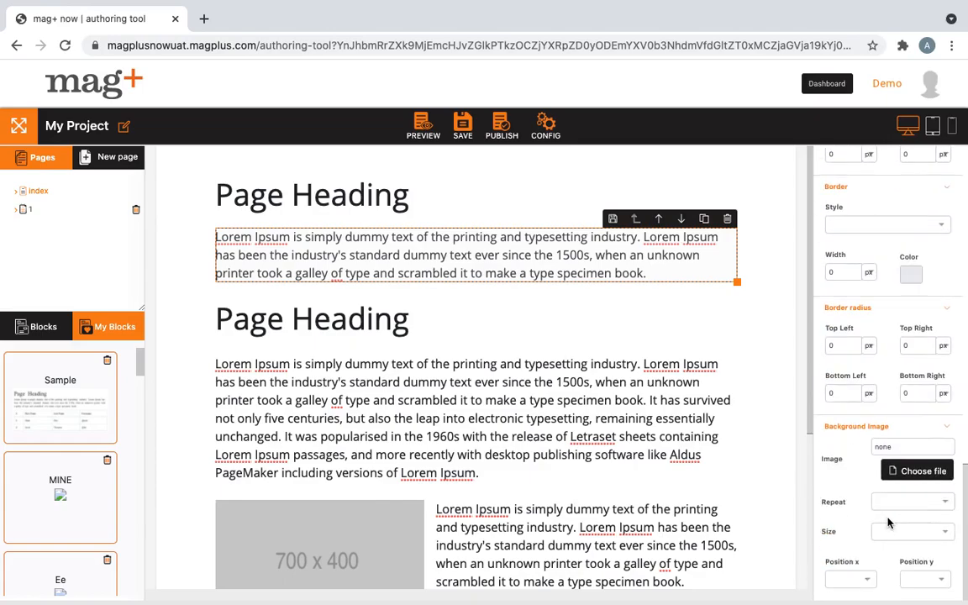
left_click(765, 319)
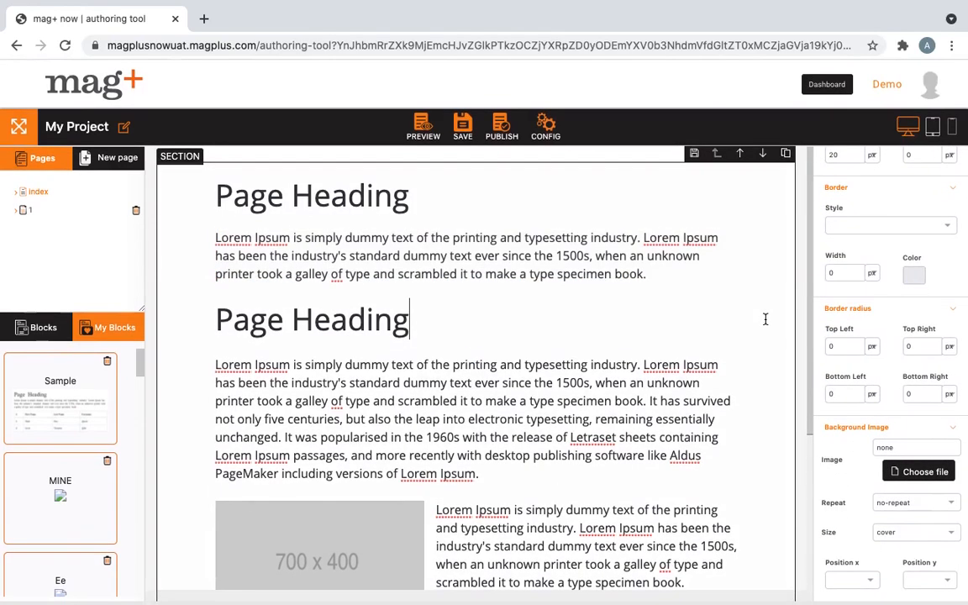
scroll(874, 252, "up", 15)
left_click(845, 158)
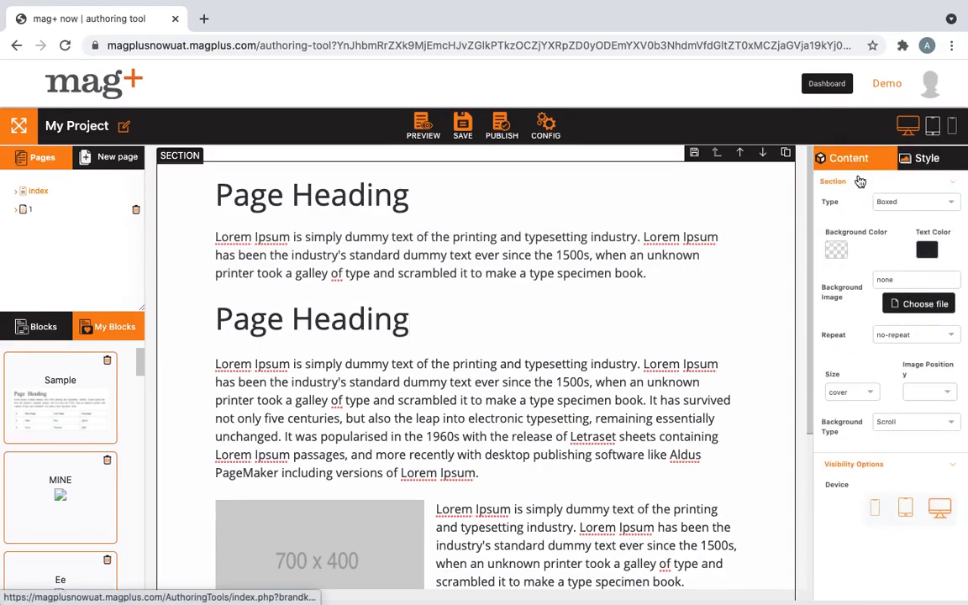
left_click(832, 181)
Examine the elements, widgets and layouts that can be inserted at the end of the section, and close the selection without adding any
scroll(627, 478, "down", 5)
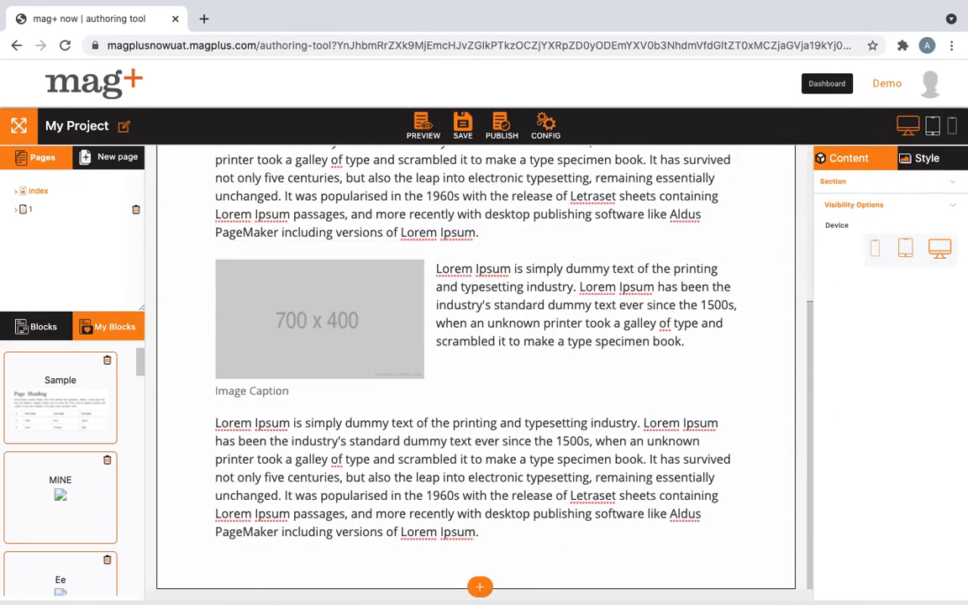
left_click(479, 589)
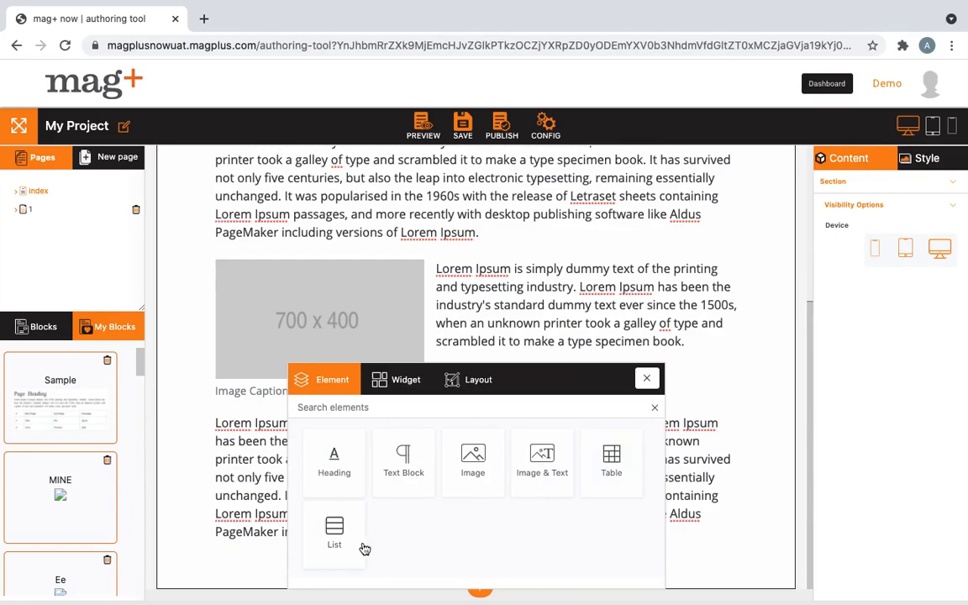
left_click(410, 385)
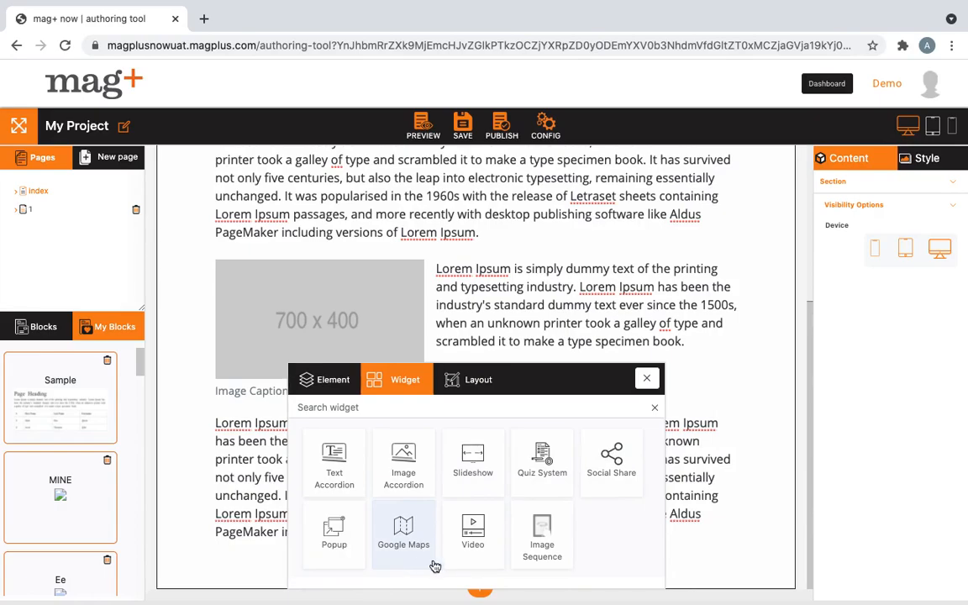
left_click(465, 380)
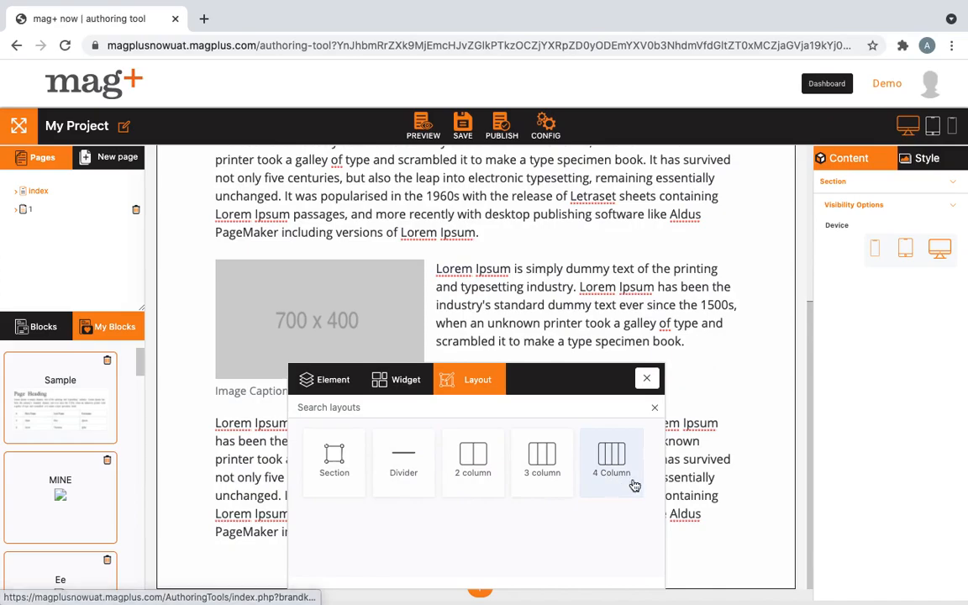
left_click(333, 380)
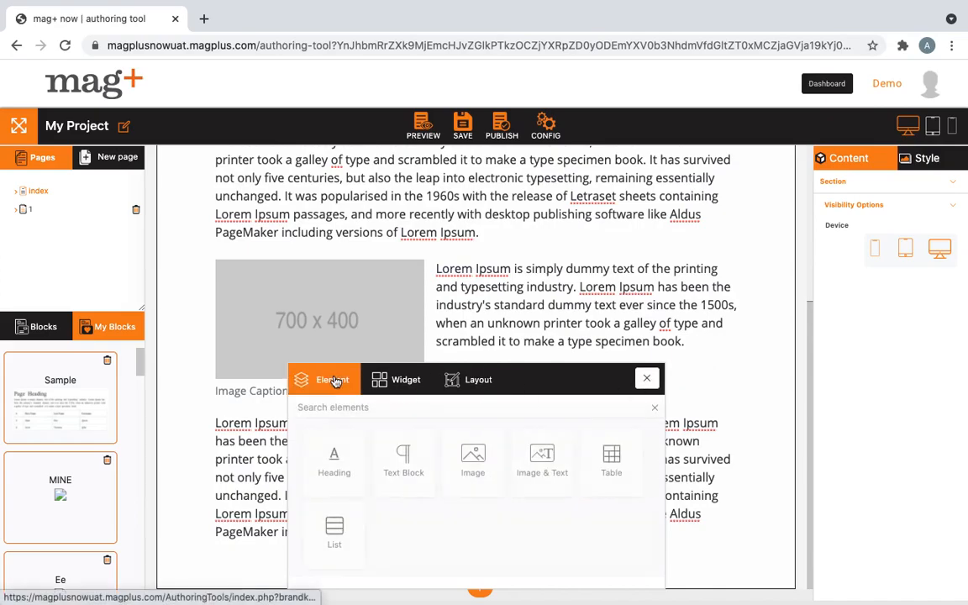
left_click(645, 378)
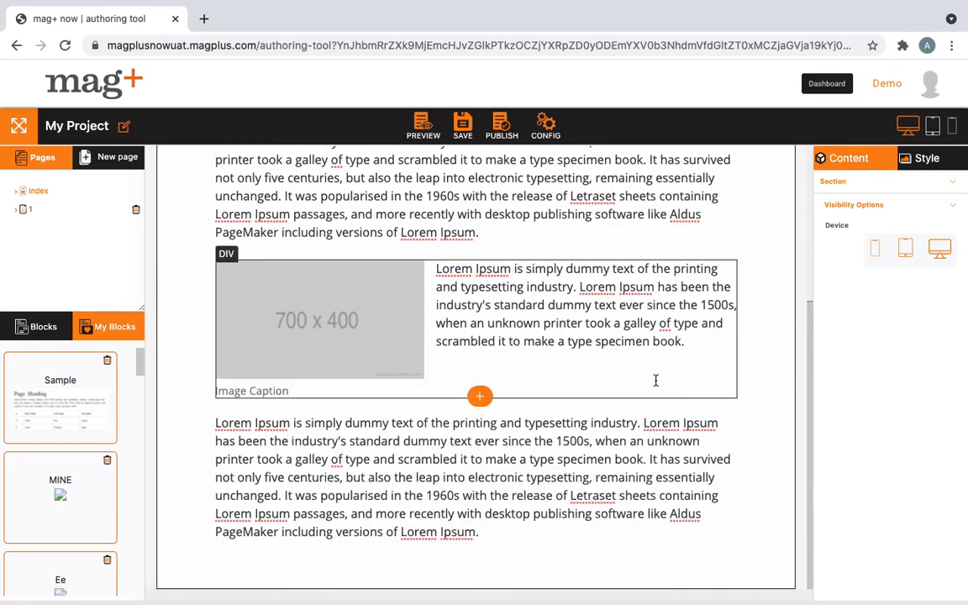
Save the page and return to the project's Content Dashboard
scroll(775, 505, "up", 3)
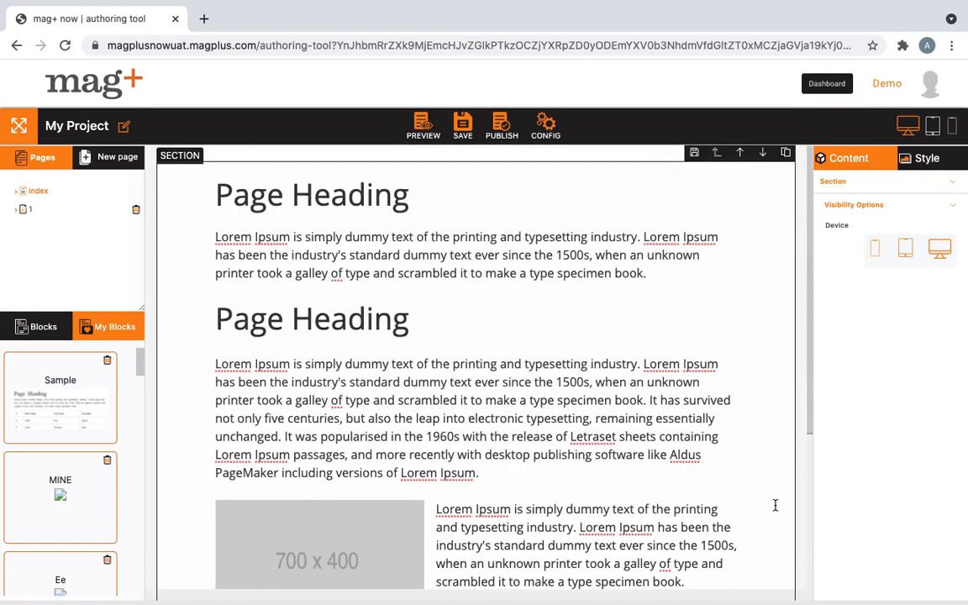
left_click(801, 255)
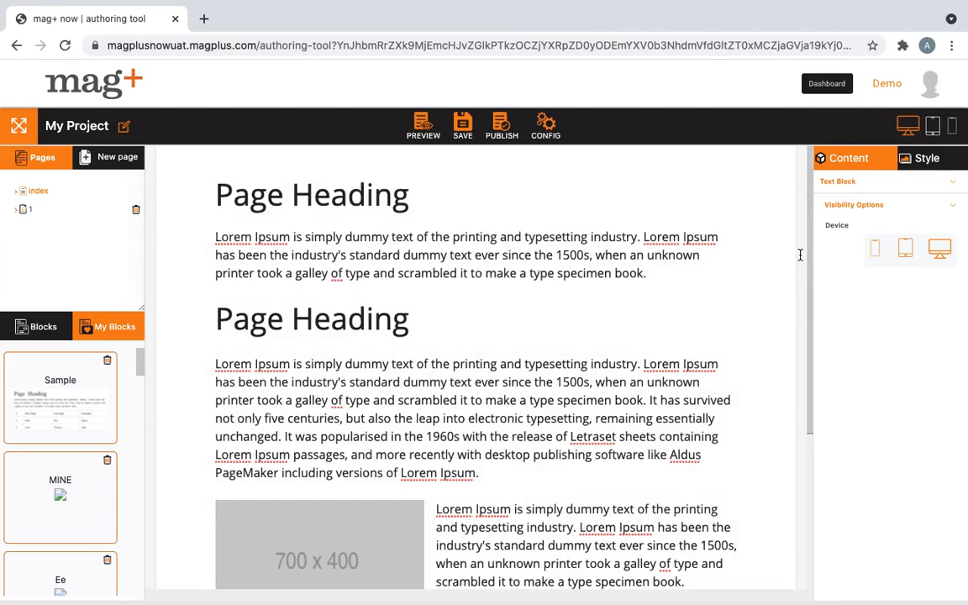
left_click(463, 128)
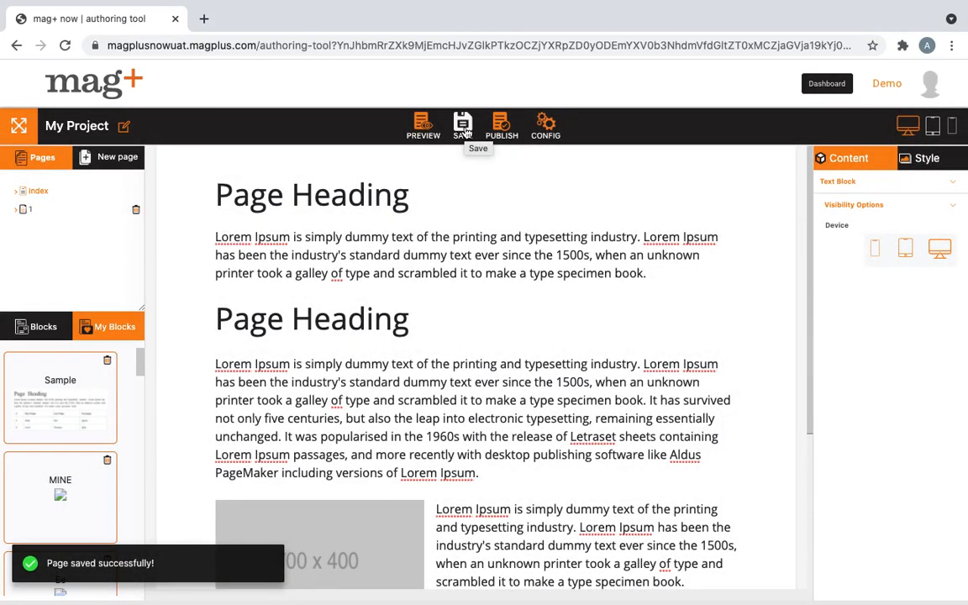
left_click(500, 130)
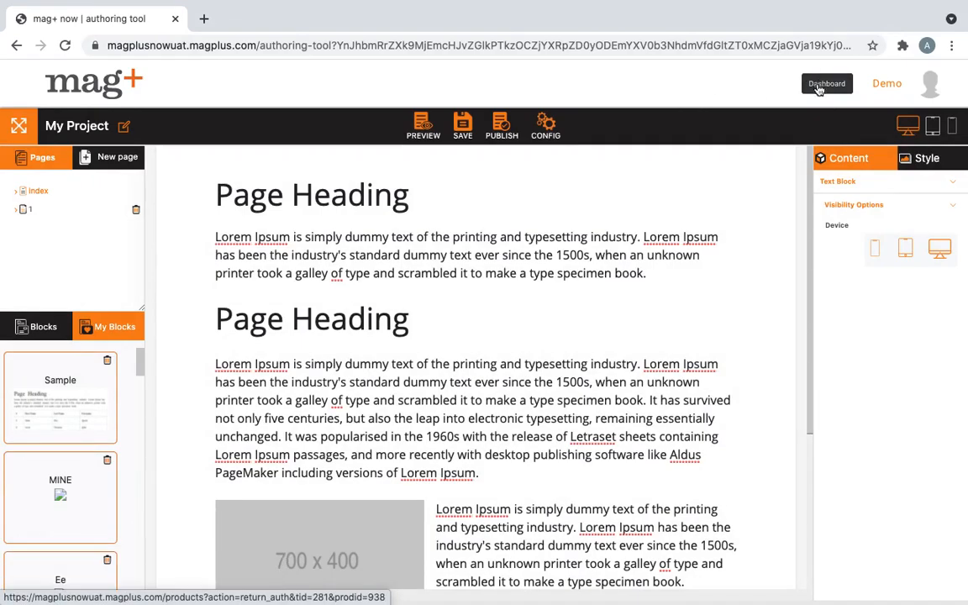
left_click(817, 89)
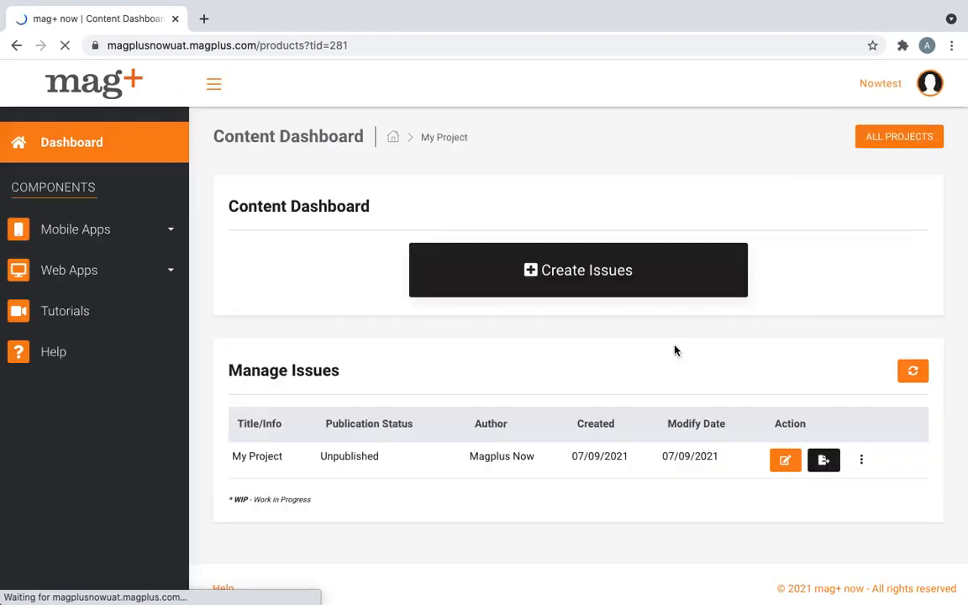
Examine the additional actions available for the My Project issue under Manage Issues
scroll(697, 313, "down", 1)
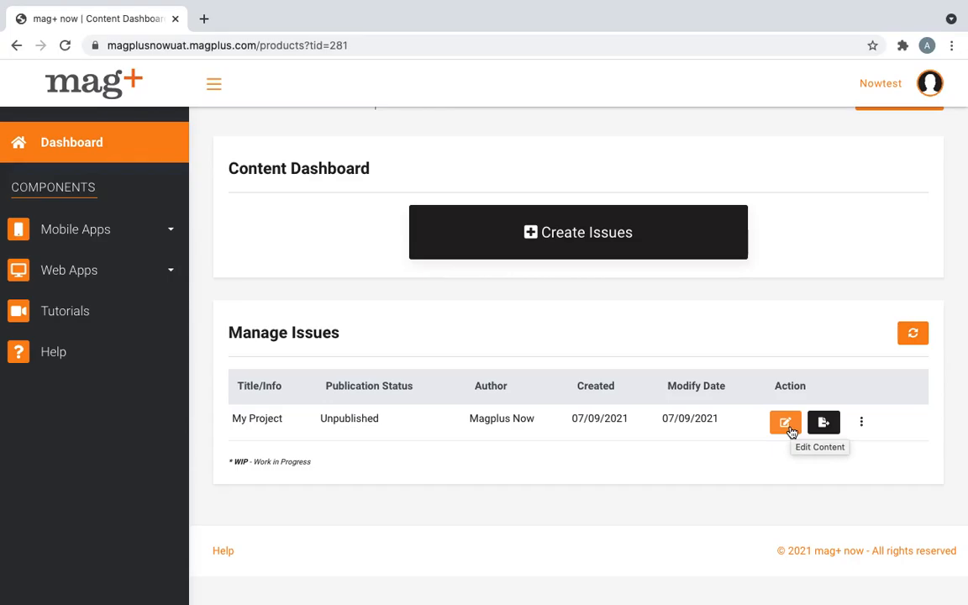
left_click(862, 425)
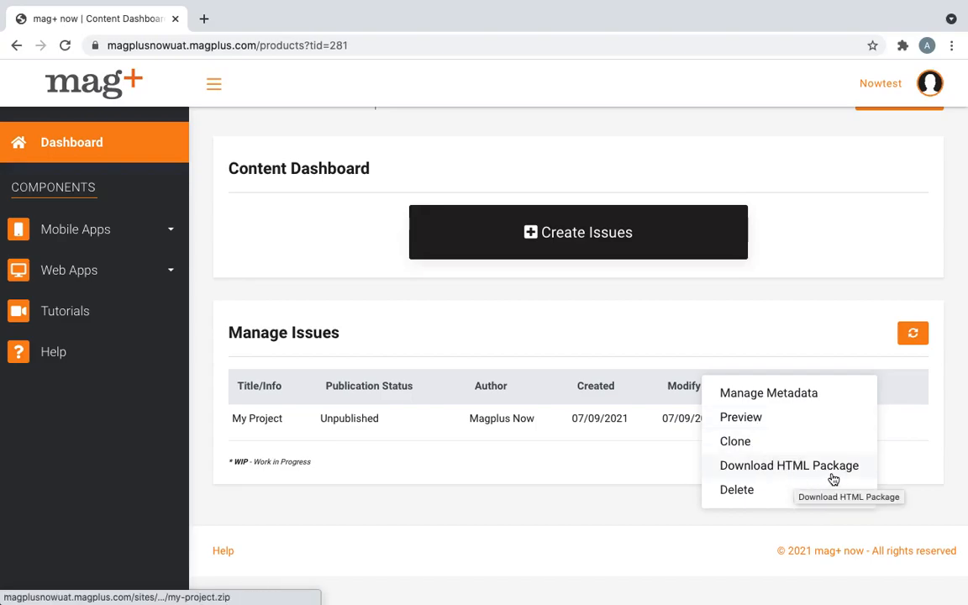
left_click(919, 488)
scroll(921, 488, "up", 2)
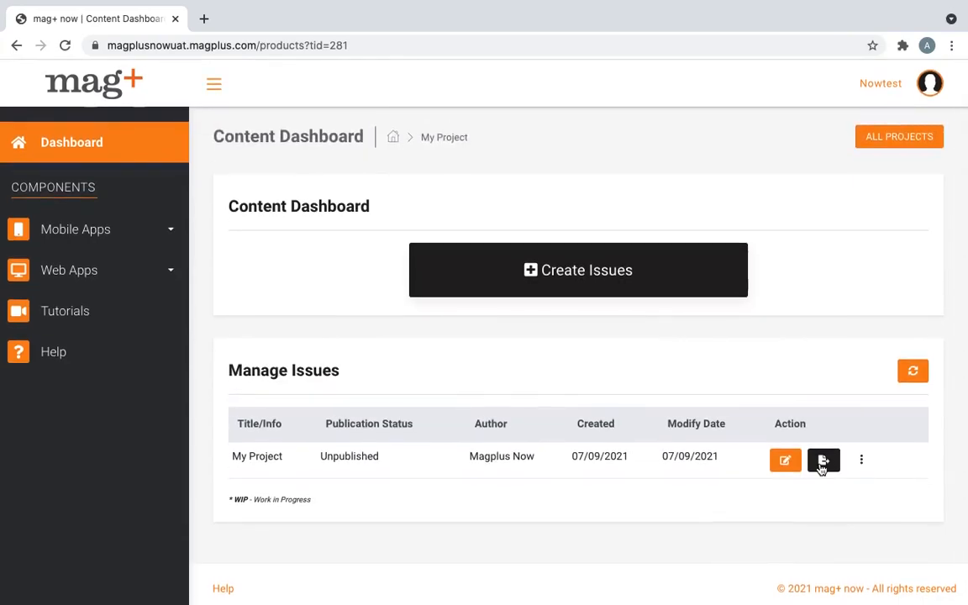